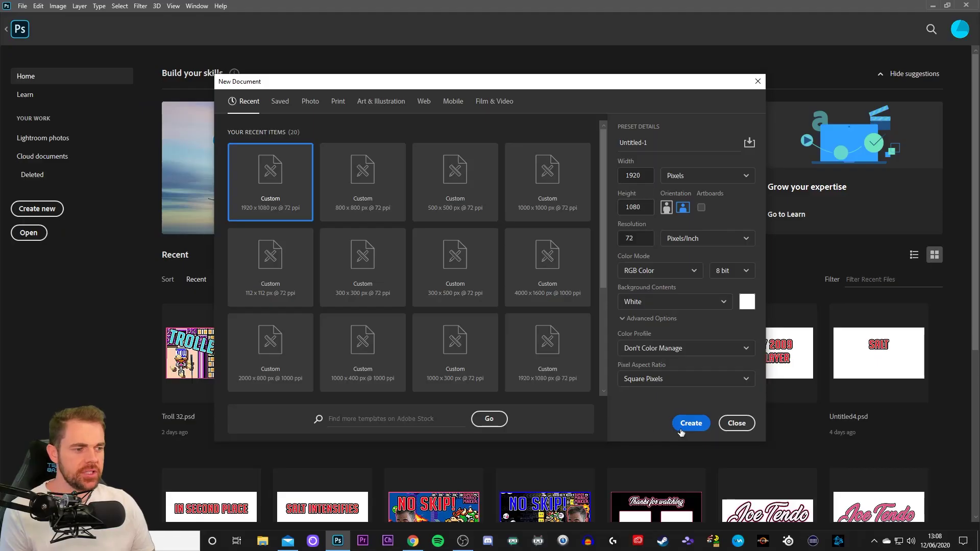
# Create a 1920 x 1080 pixel RGB document at 72 pixels/inch with a white background.
pyautogui.click(692, 431)
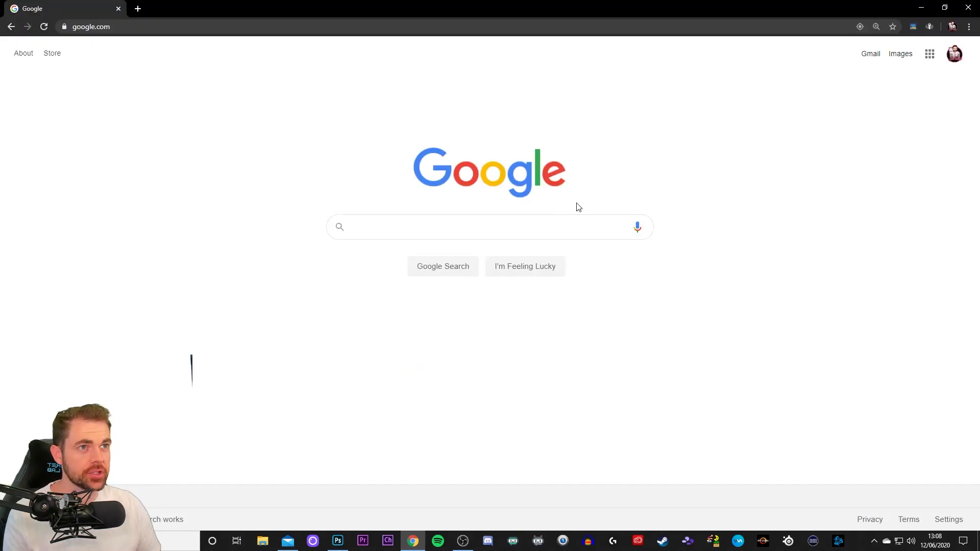
# Search Google in Chrome for "cosmic" and show the image results.
pyautogui.click(498, 228)
pyautogui.write('cosm')
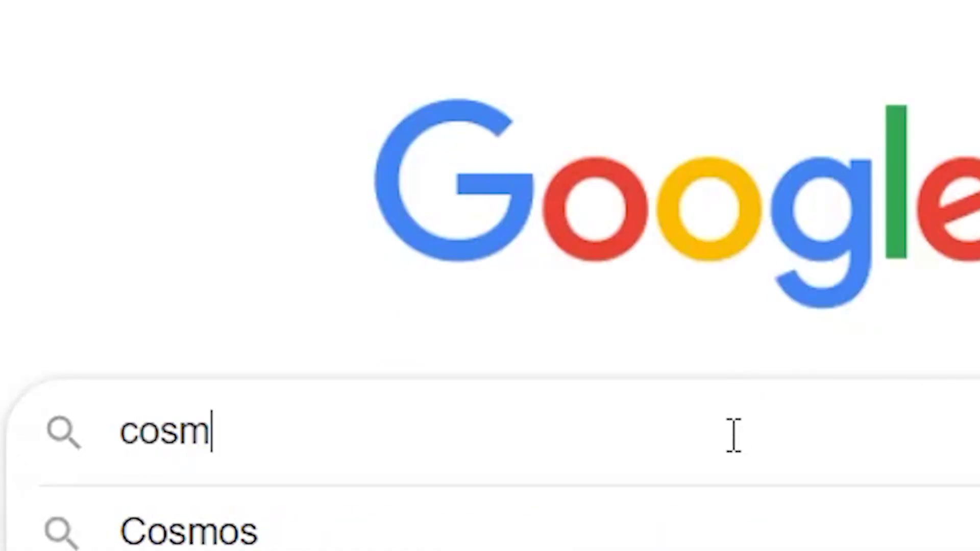
pyautogui.write('ic')
pyautogui.press('Return')
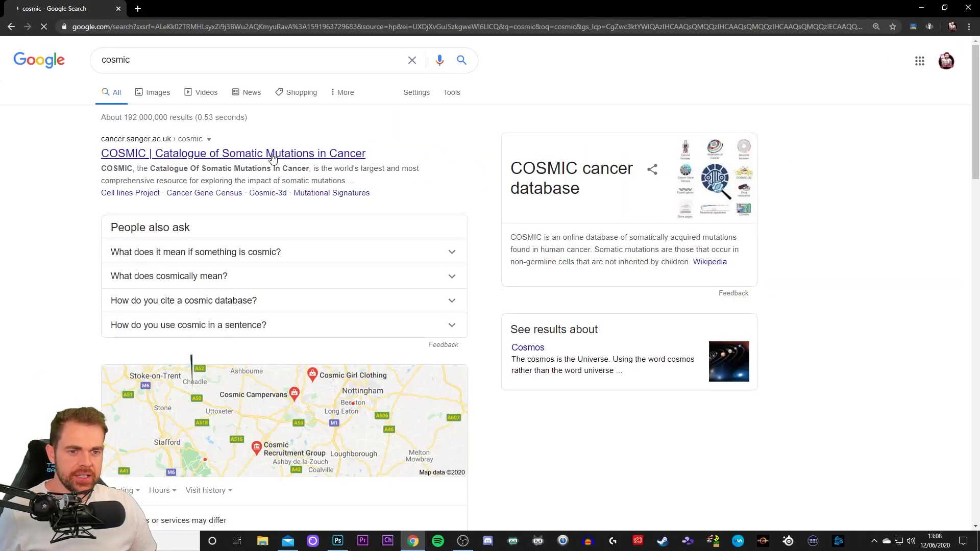
pyautogui.click(158, 103)
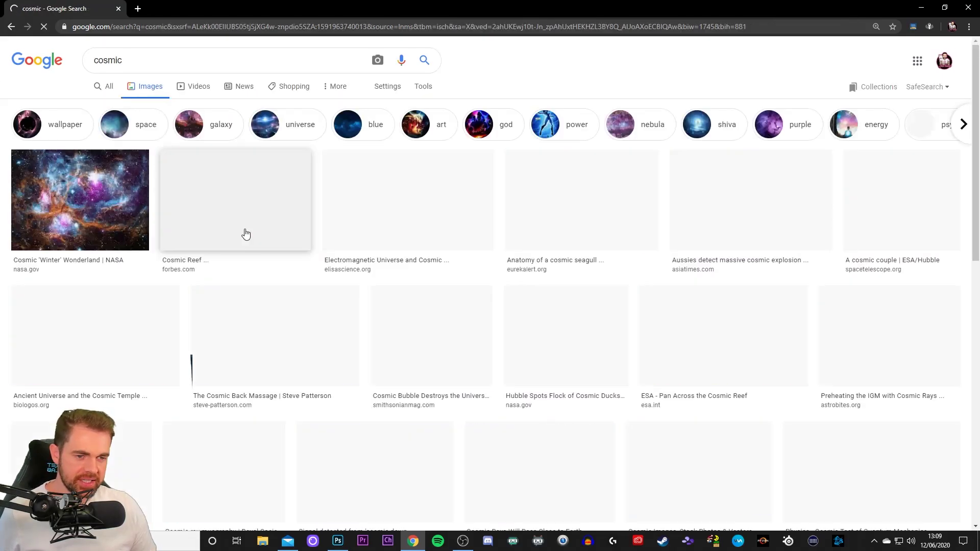
# Look through the cosmic image results for a possible background picture.
pyautogui.scroll(-1, 332, 325)
pyautogui.scroll(-10, 331, 325)
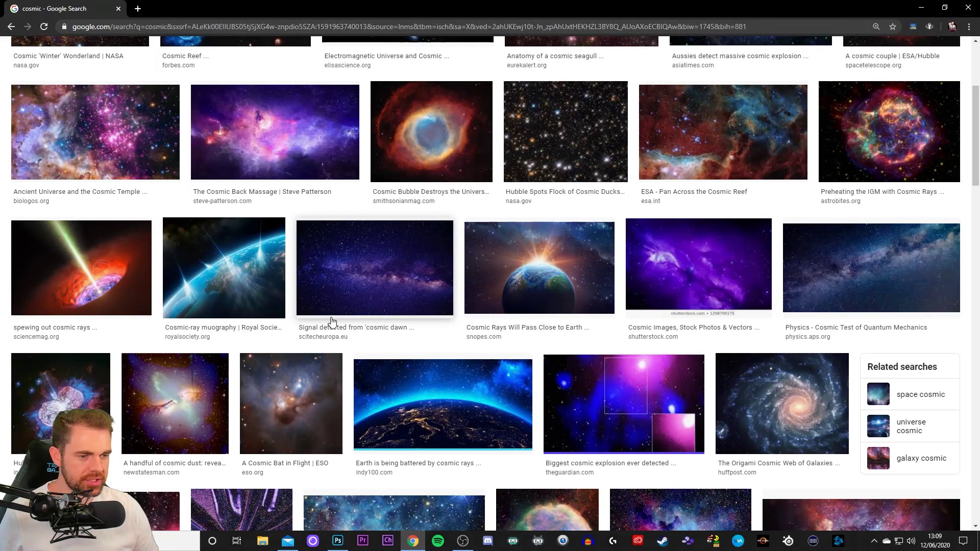
pyautogui.scroll(-15, 332, 316)
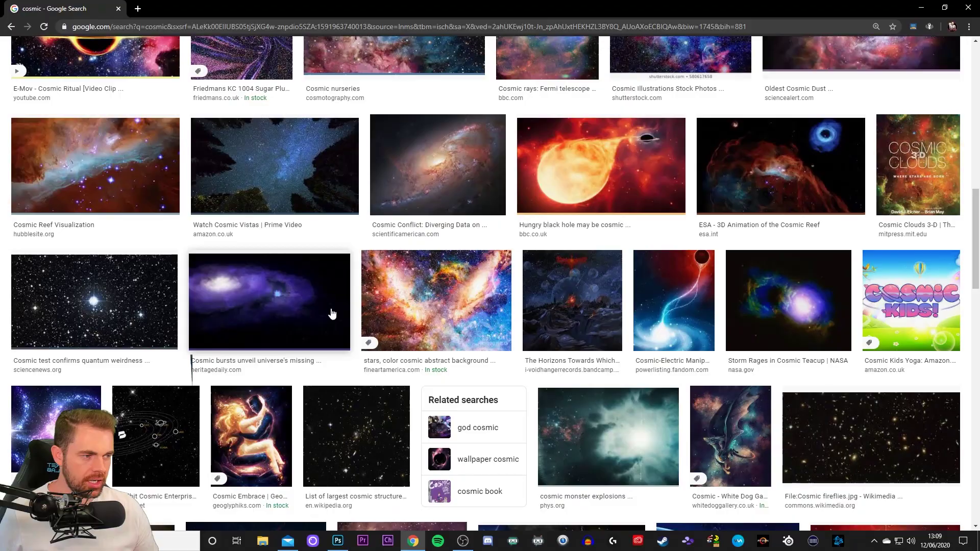
pyautogui.scroll(-5, 310, 294)
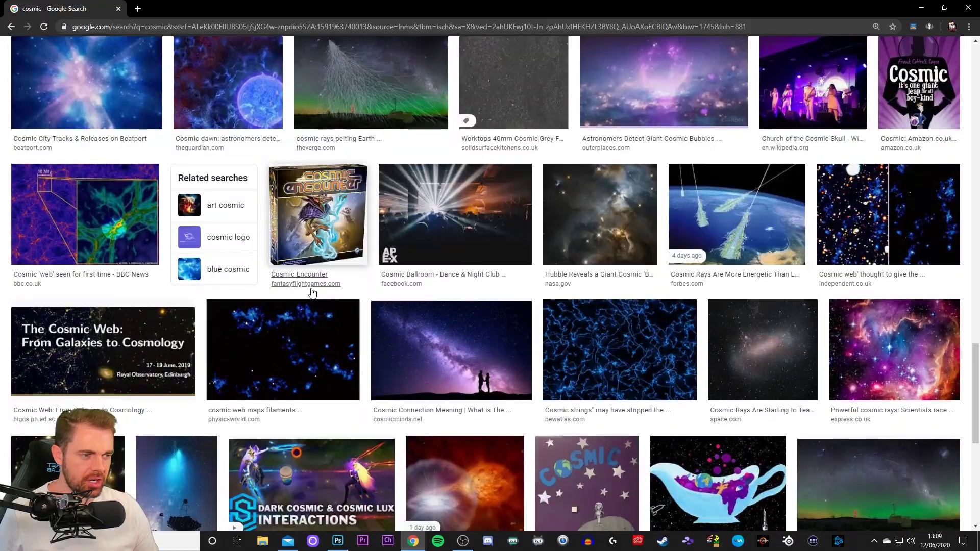
pyautogui.scroll(-5, 281, 284)
pyautogui.scroll(-5, 281, 285)
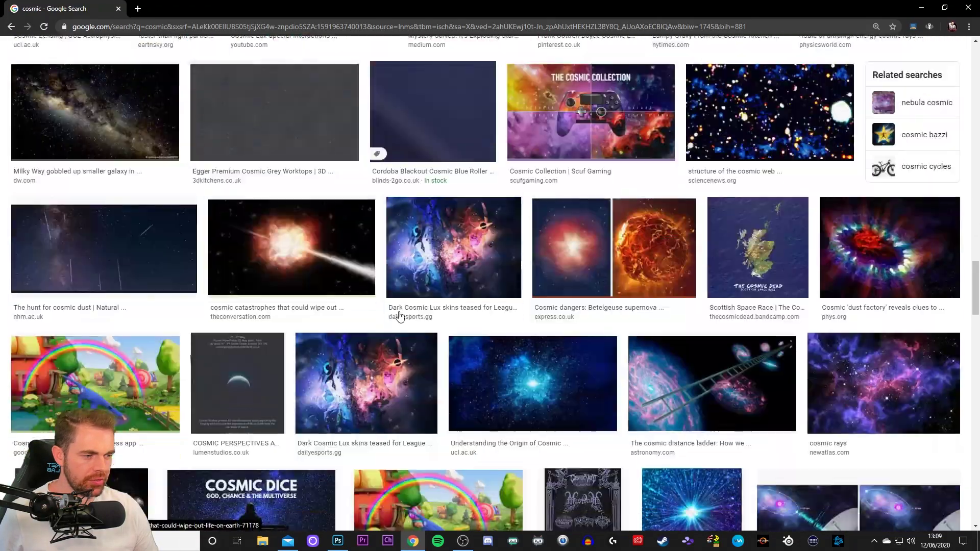
pyautogui.scroll(20, 357, 301)
pyautogui.scroll(4, 393, 309)
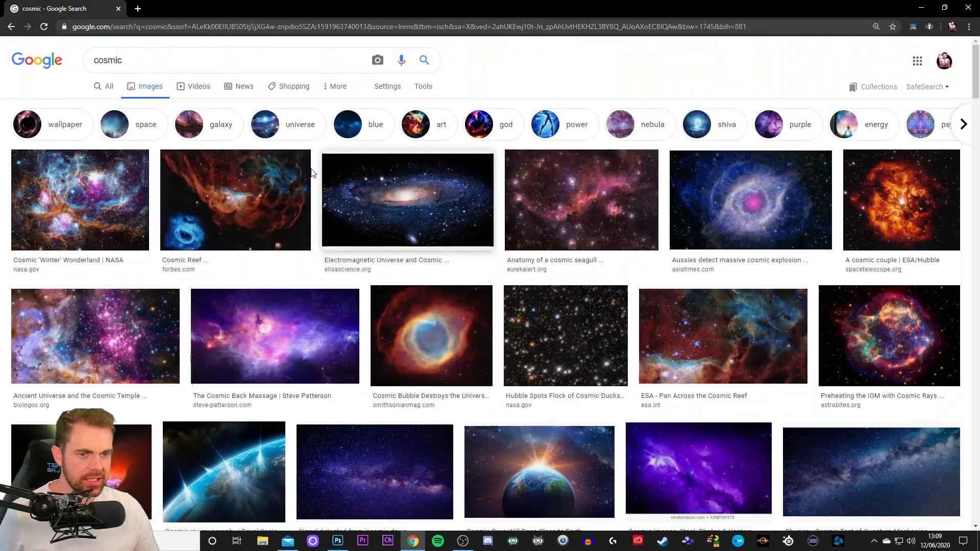
# Replace the image search term with "pattern" and run the search.
pyautogui.click(188, 67)
pyautogui.moveTo(188, 67); pyautogui.dragTo(88, 67)
pyautogui.write('pattern')
pyautogui.press('Return')
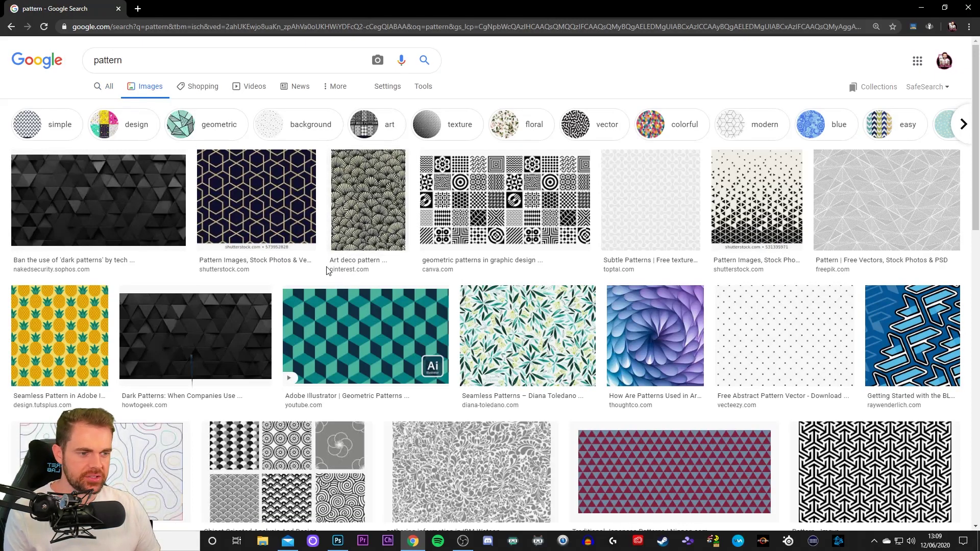
# Change the image search to "colourful pattern" and run it.
pyautogui.click(141, 62)
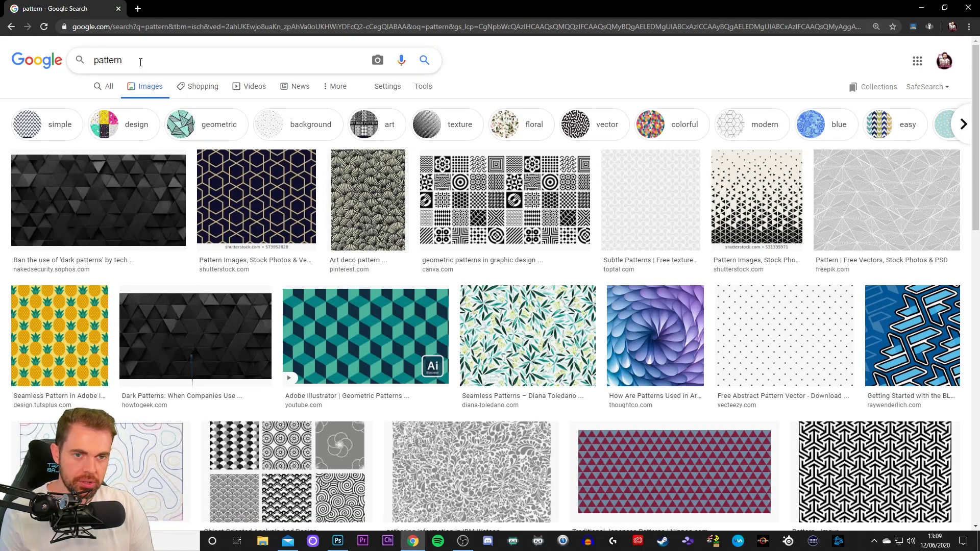
pyautogui.press('BackSpace')
pyautogui.press('BackSpace')
pyautogui.press('BackSpace')
pyautogui.press('BackSpace')
pyautogui.press('BackSpace')
pyautogui.press('BackSpace')
pyautogui.press('BackSpace')
pyautogui.write('colourful pattern')
pyautogui.press('Return')
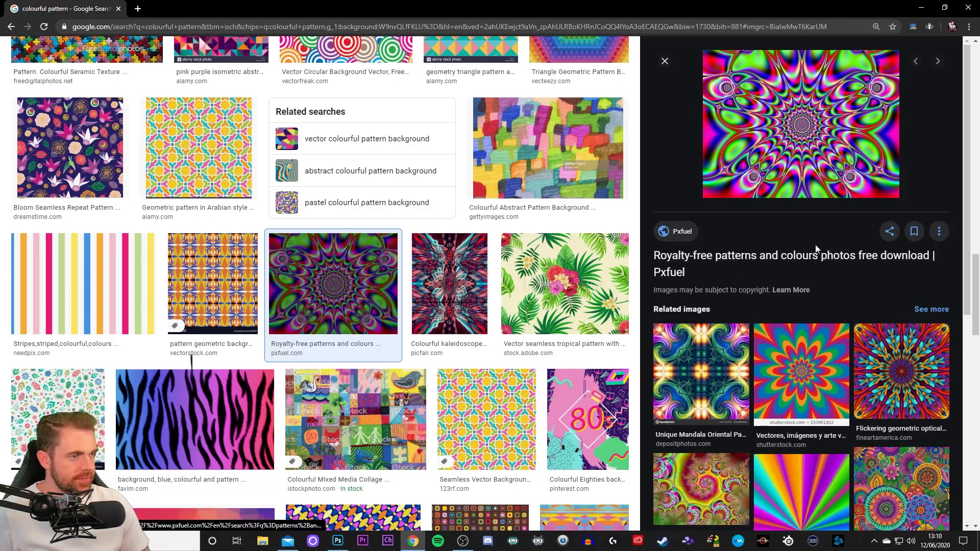
# Go to the Pxfuel site from the starburst pattern's image result and open the 2400x1800px fractal starburst photo's page.
pyautogui.scroll(-2, 847, 286)
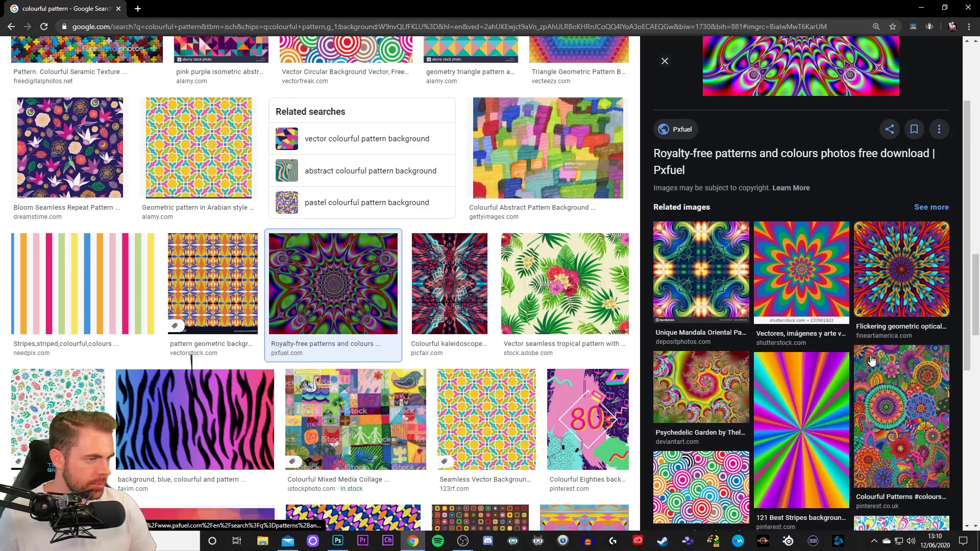
pyautogui.scroll(2, 870, 363)
pyautogui.click(791, 168)
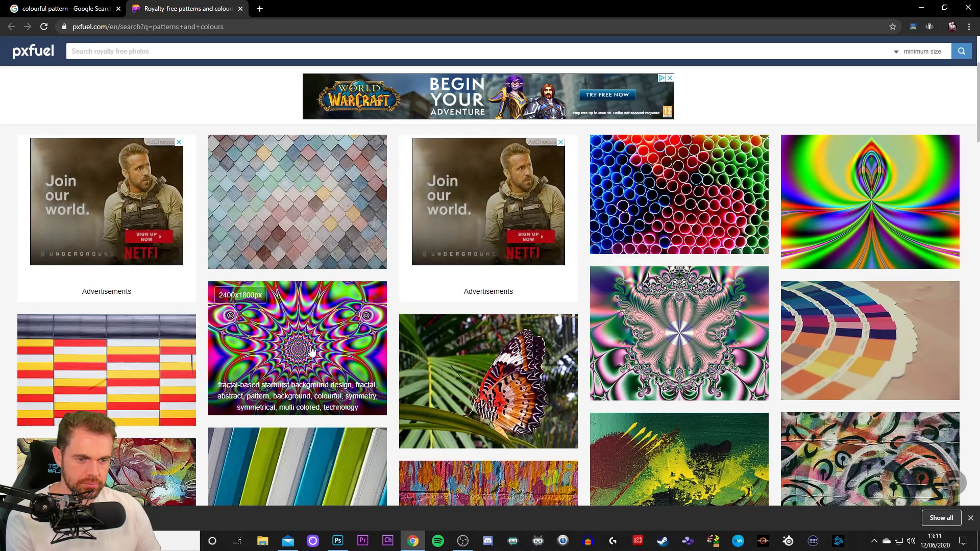
pyautogui.click(312, 351)
pyautogui.scroll(-5, 332, 357)
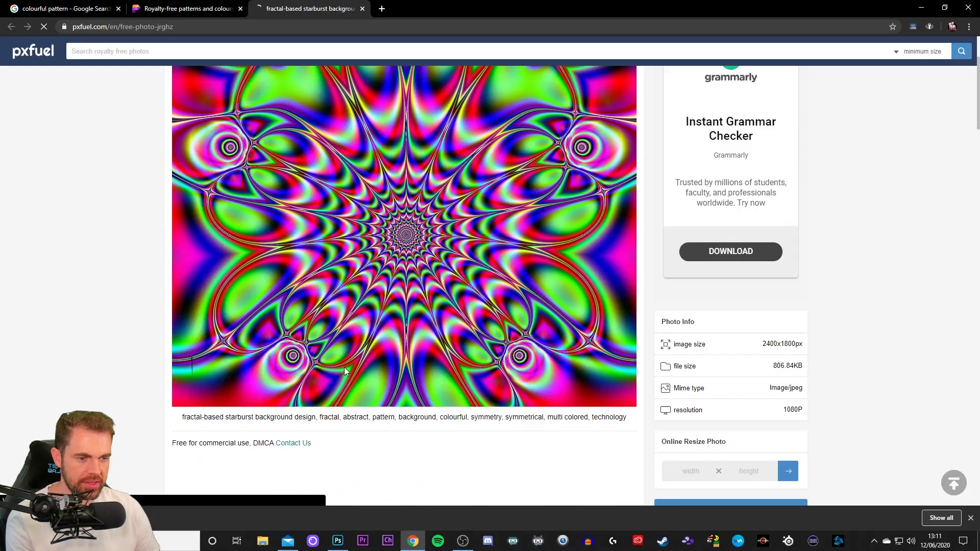
pyautogui.scroll(3, 372, 250)
pyautogui.scroll(-1, 372, 241)
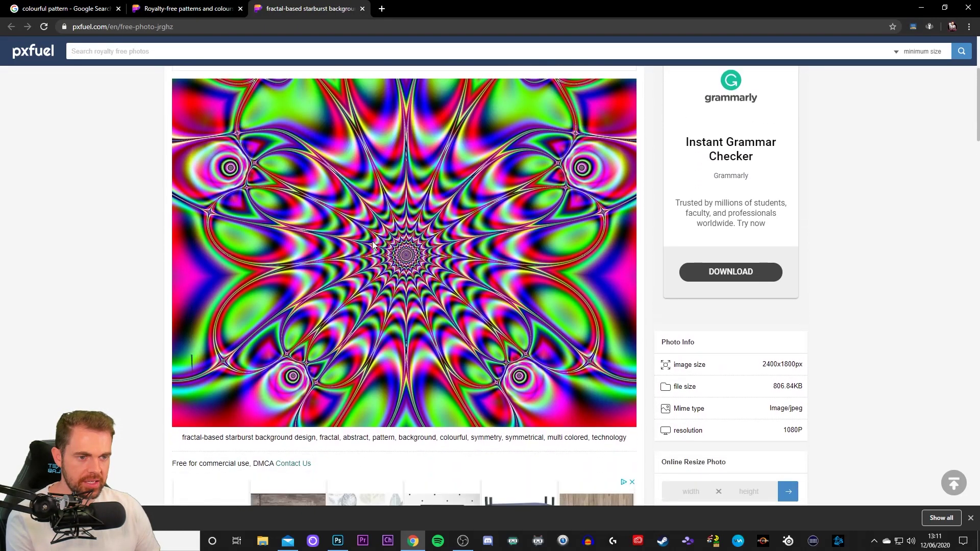
# Save the fractal starburst image to the Desktop as the JPEG fractal-abstract-pattern-background.
pyautogui.rightClick(401, 246)
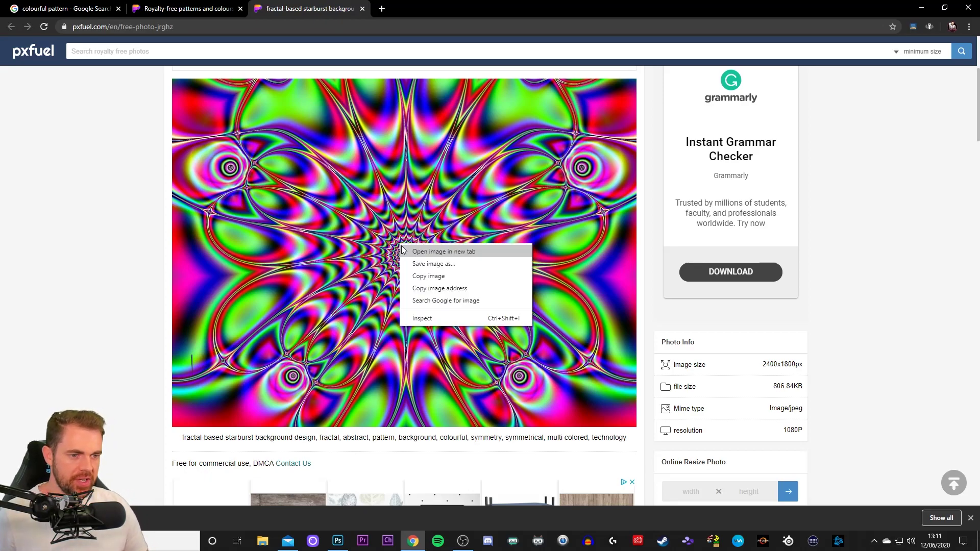
pyautogui.click(446, 268)
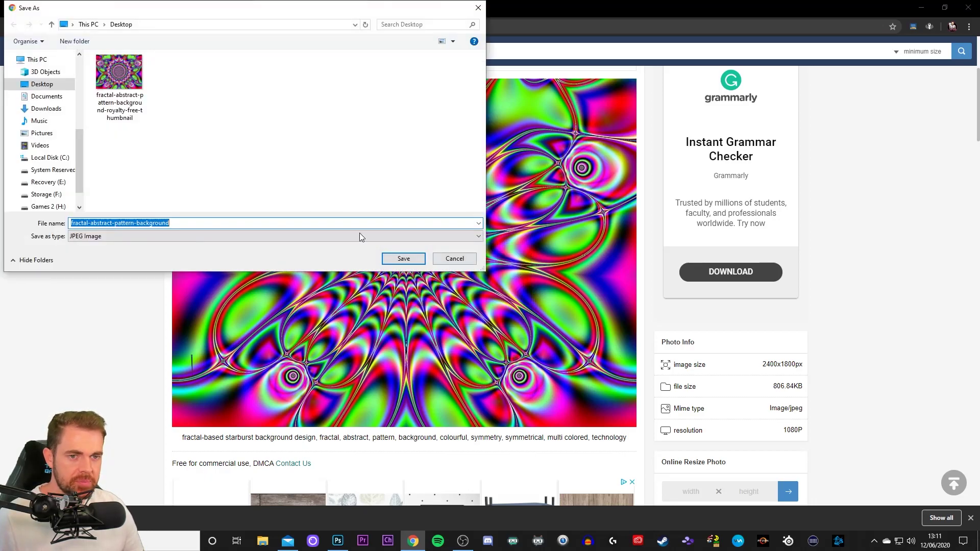
pyautogui.click(403, 259)
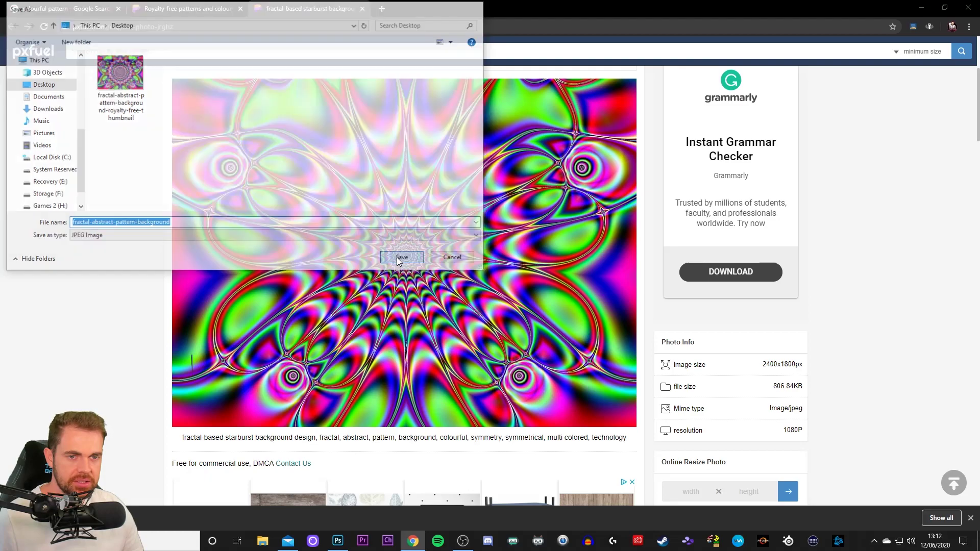
# Switch to Photoshop and place the saved fractal-abstract-pattern-background image from the desktop into the blank document.
pyautogui.click(919, 10)
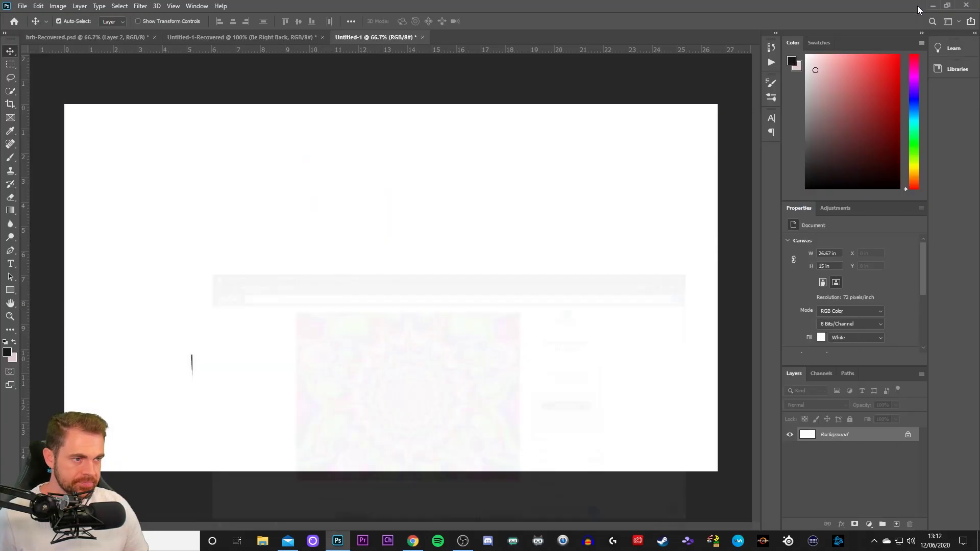
pyautogui.click(946, 7)
pyautogui.moveTo(31, 172); pyautogui.dragTo(368, 252)
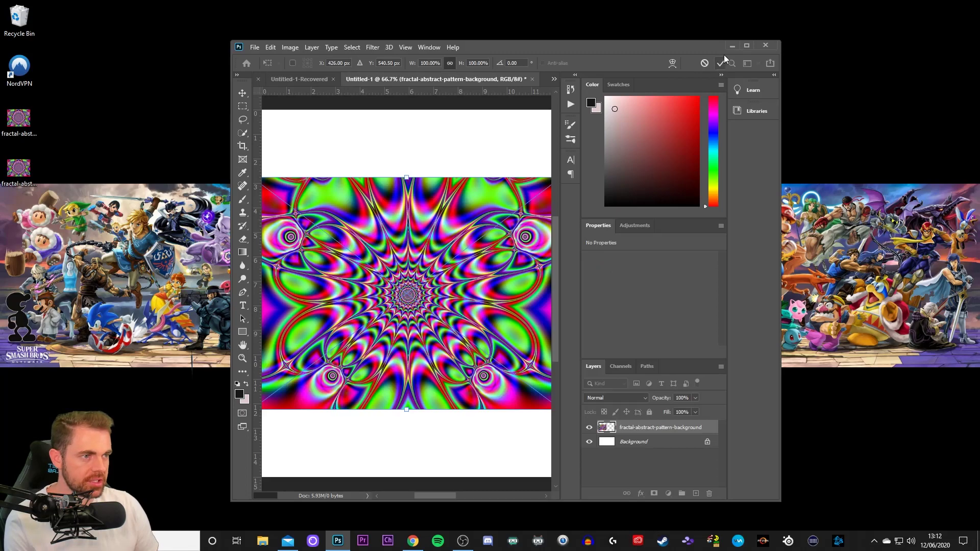
pyautogui.click(746, 45)
# Enlarge the placed pattern to about 199% and position it over the left of the canvas, covering the full canvas height.
pyautogui.moveTo(335, 302); pyautogui.dragTo(334, 236)
pyautogui.moveTo(374, 337); pyautogui.dragTo(684, 518)
pyautogui.moveTo(552, 385); pyautogui.dragTo(421, 327)
pyautogui.press('Return')
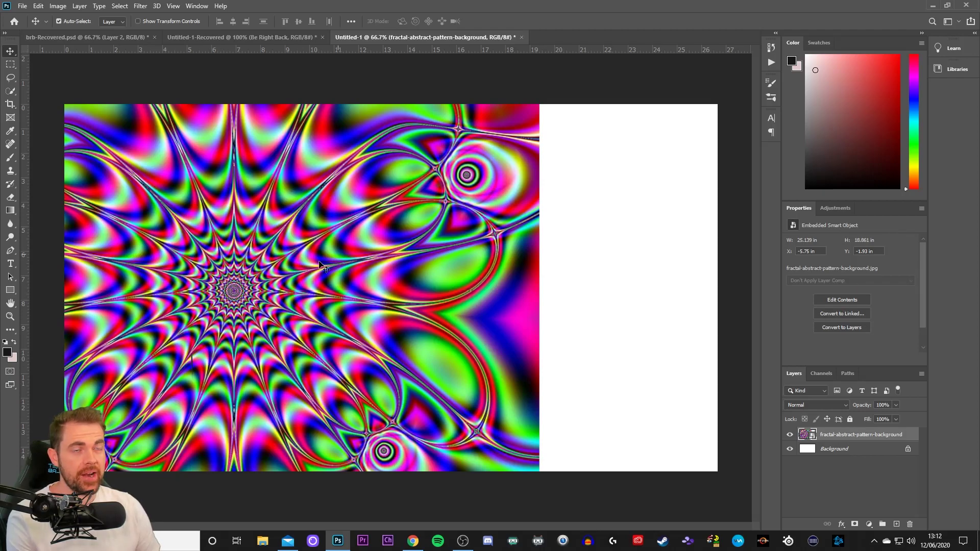
pyautogui.moveTo(247, 303)
pyautogui.mouseDown()
pyautogui.moveTo(219, 302)
pyautogui.moveTo(228, 305)
pyautogui.mouseUp()
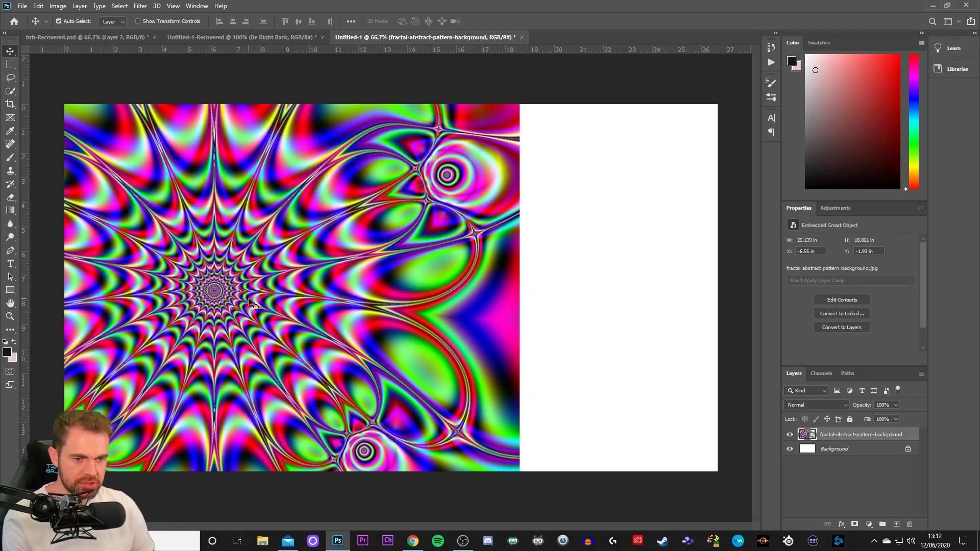
# Try stretching the whole pattern layer to the canvas's right edge, and undo the stretch.
pyautogui.hotkey('ctrl', 't')
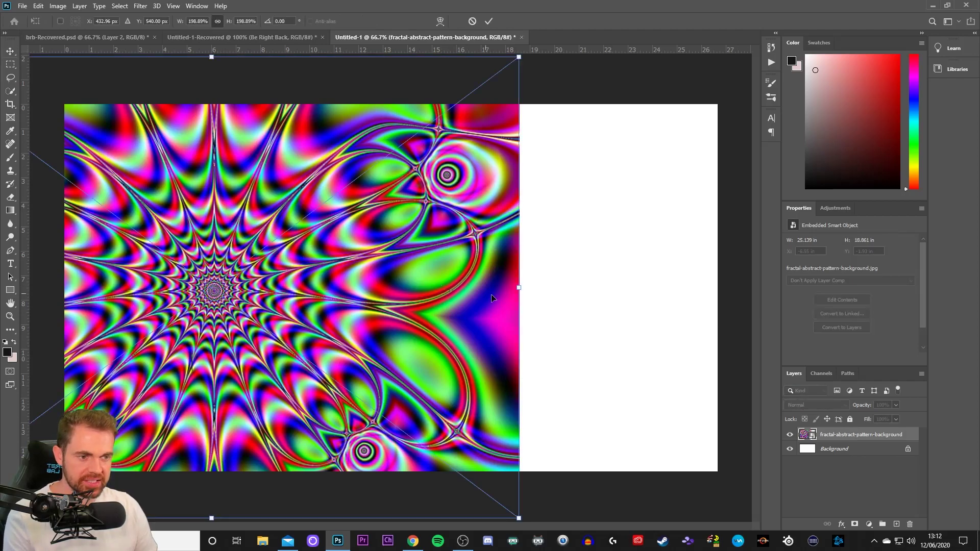
pyautogui.moveTo(520, 286); pyautogui.dragTo(735, 289)
pyautogui.hotkey('ctrl', 'z')
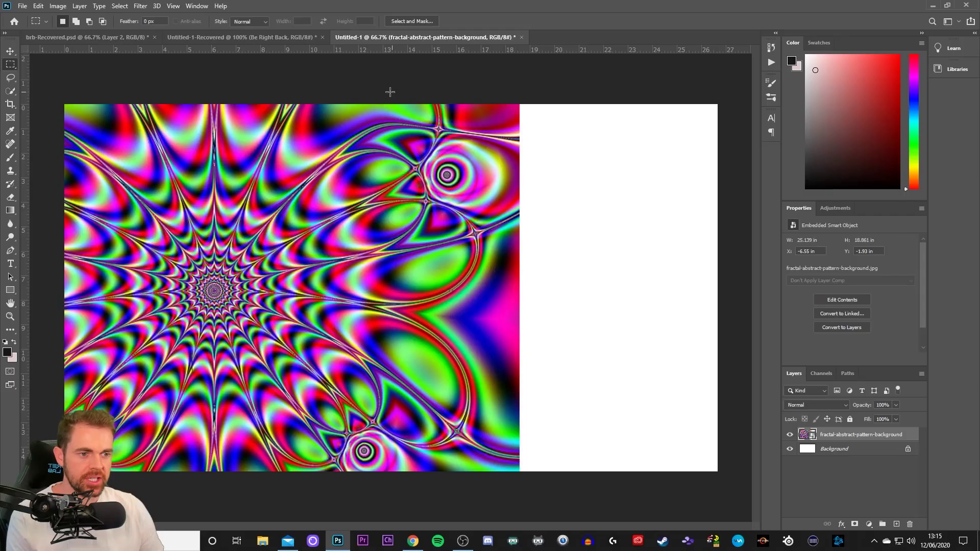
# Select a full-height strip about 5.44 in wide along the pattern's right edge and copy it to a new layer.
pyautogui.moveTo(387, 93); pyautogui.dragTo(519, 489)
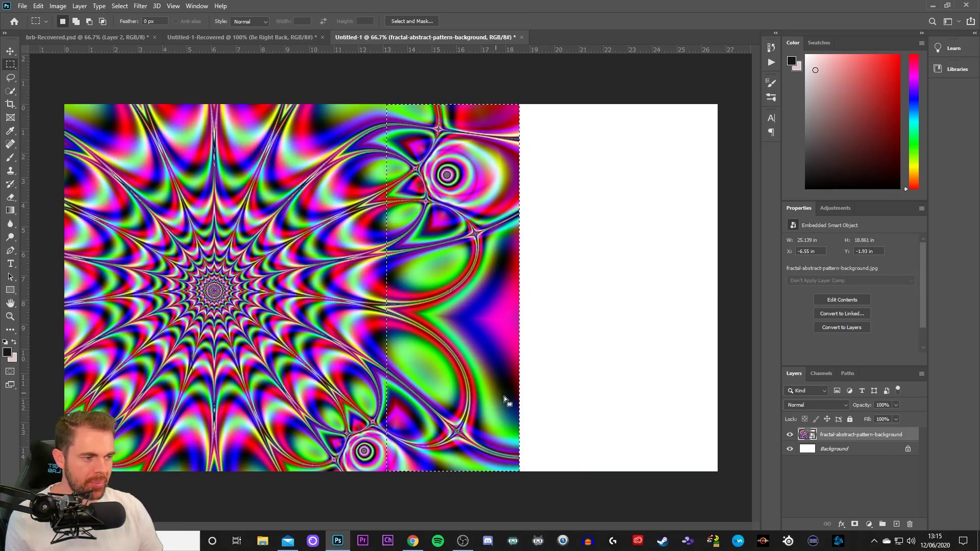
pyautogui.rightClick(470, 271)
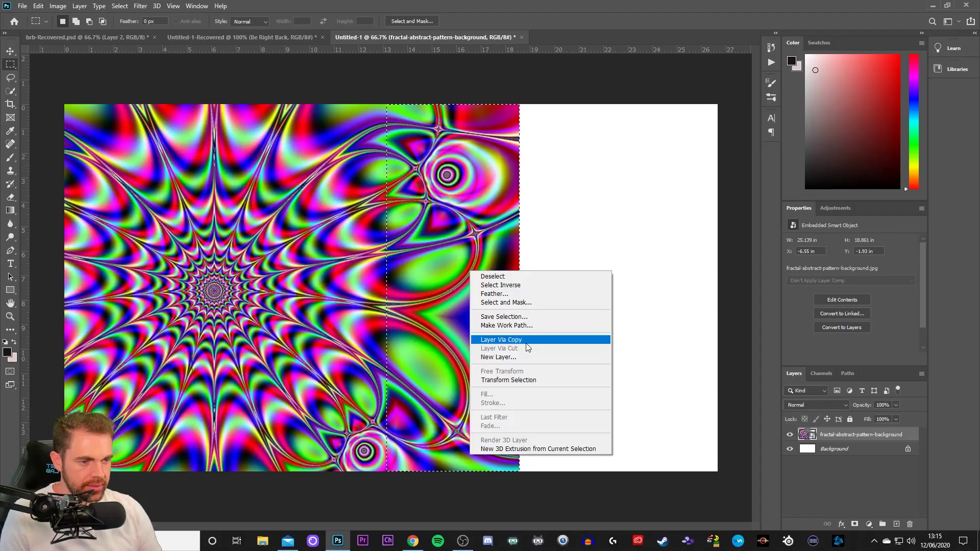
pyautogui.click(397, 259)
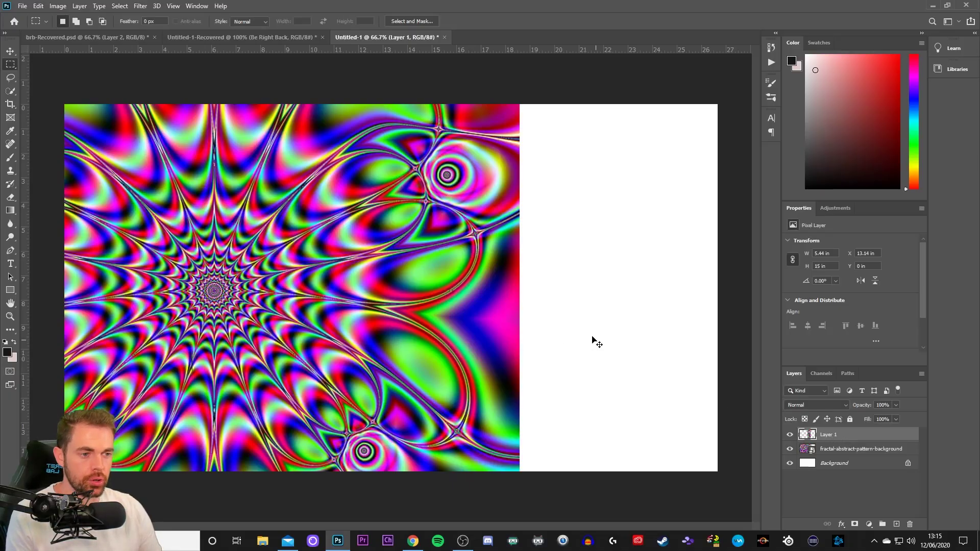
# Stretch the copied strip horizontally to about 13.53 in wide so it reaches the canvas's right edge.
pyautogui.hotkey('ctrl', 't')
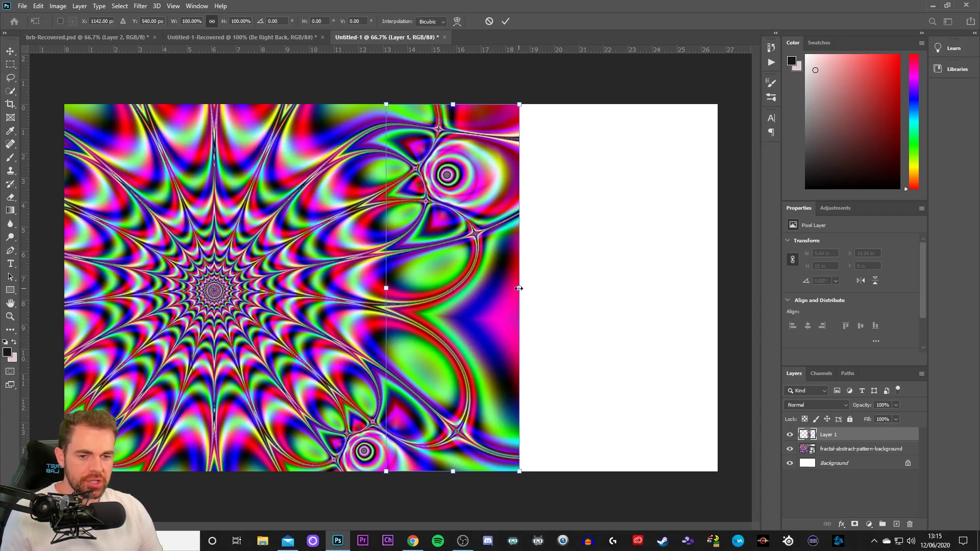
pyautogui.moveTo(519, 288); pyautogui.dragTo(719, 303)
pyautogui.press('Return')
pyautogui.press('m')
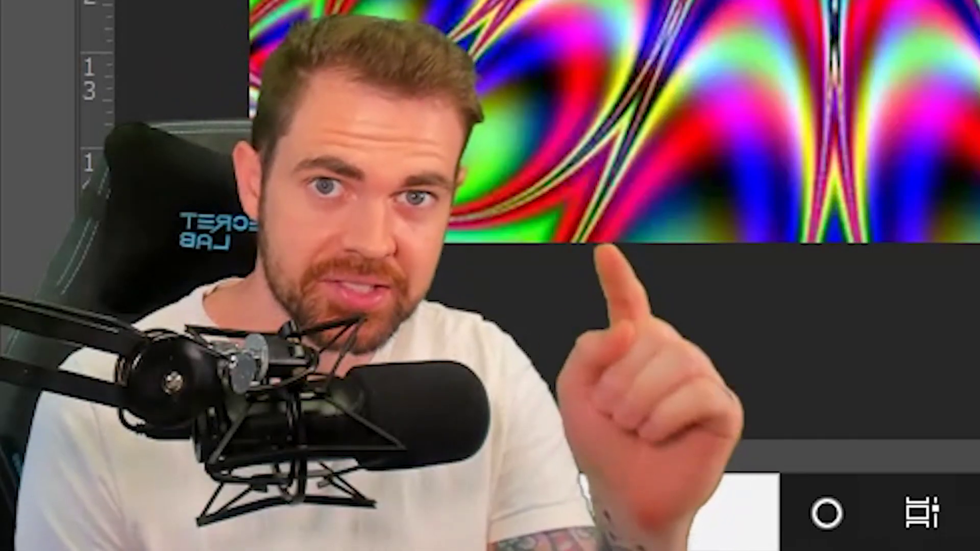
# Switch to Chrome and search Google Images for "handome man".
pyautogui.moveTo(416, 546)
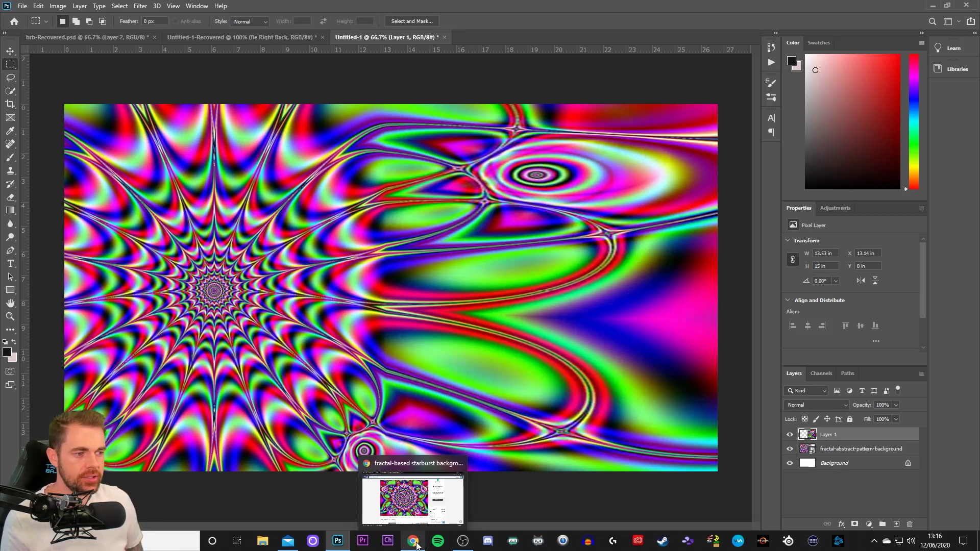
pyautogui.click(414, 542)
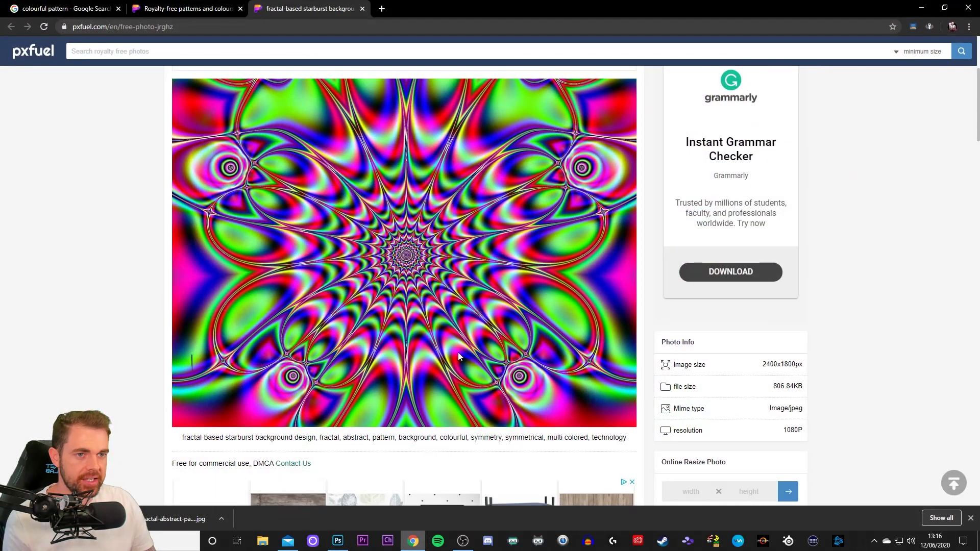
pyautogui.click(101, 12)
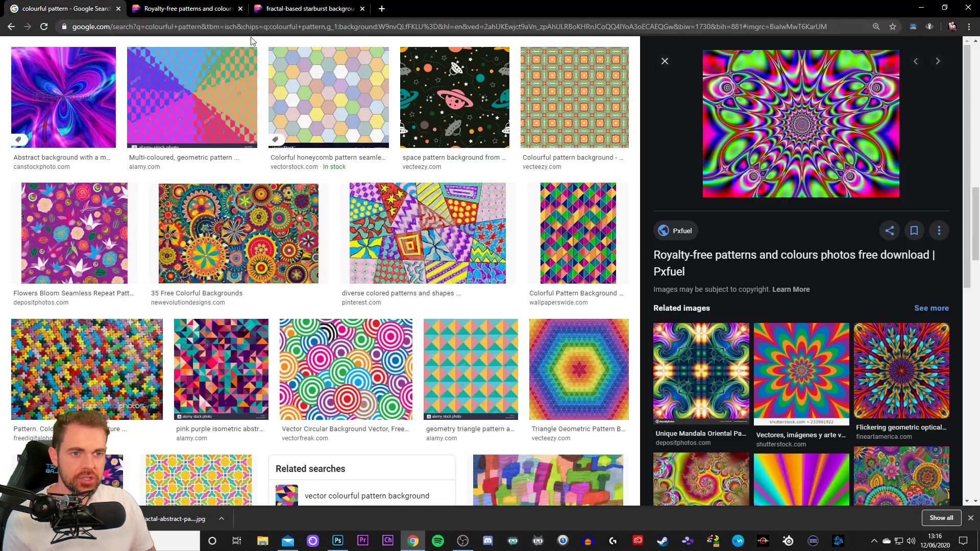
pyautogui.scroll(17, 317, 213)
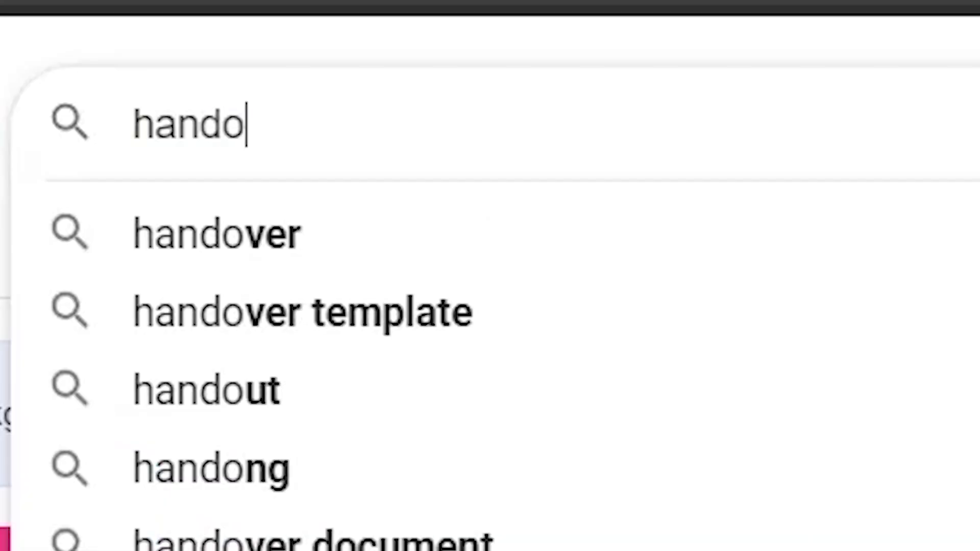
pyautogui.write('me man')
pyautogui.press('Return')
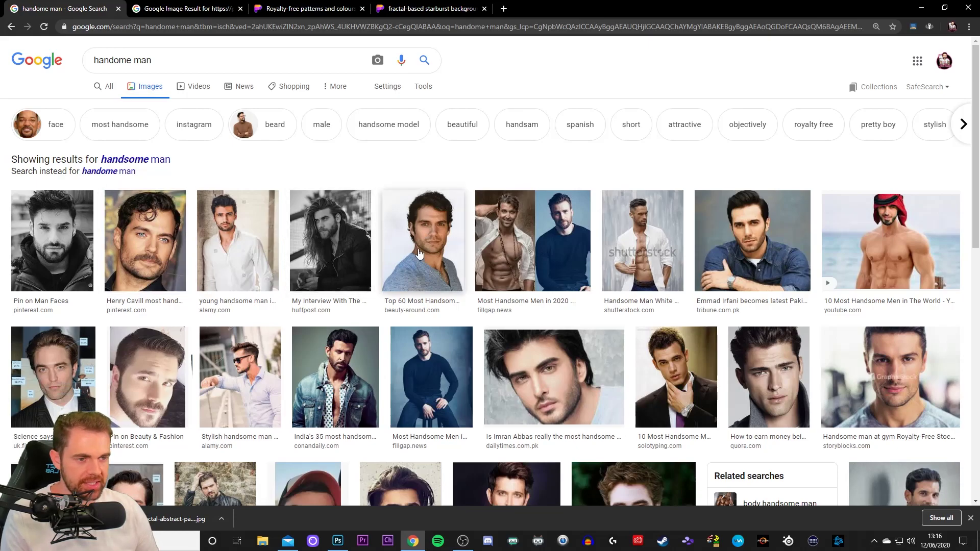
# Save the photo of the dark-haired man in the blue shirt to the Desktop as the JPEG "unnamed".
pyautogui.click(415, 251)
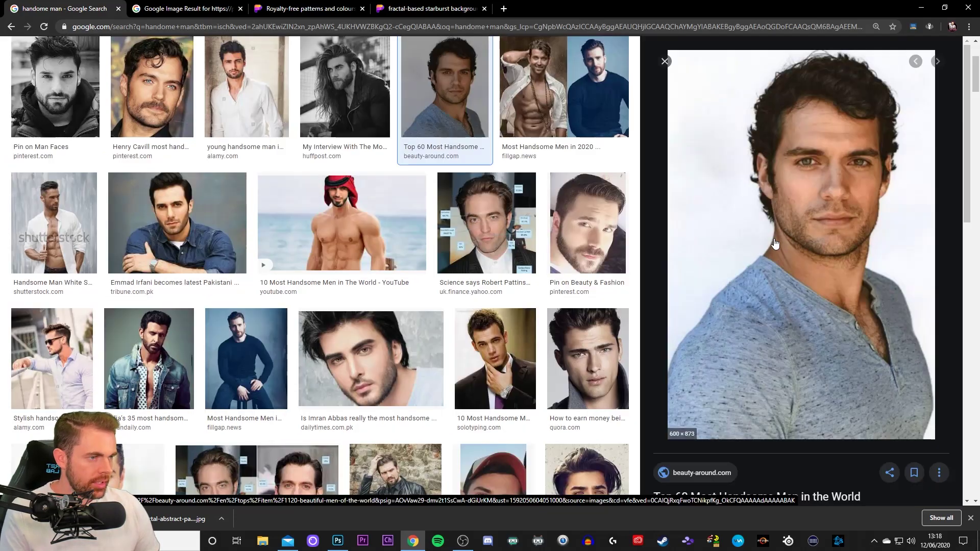
pyautogui.rightClick(813, 229)
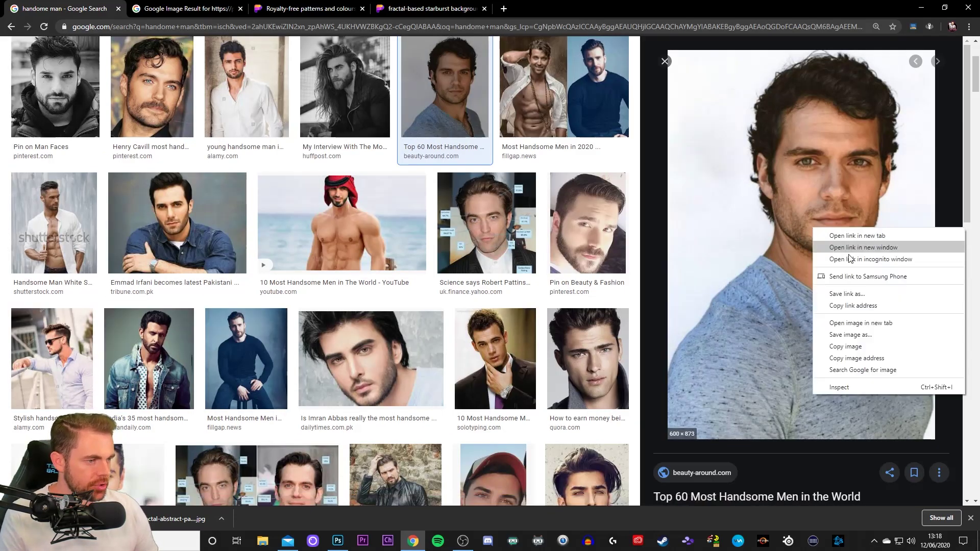
pyautogui.click(866, 335)
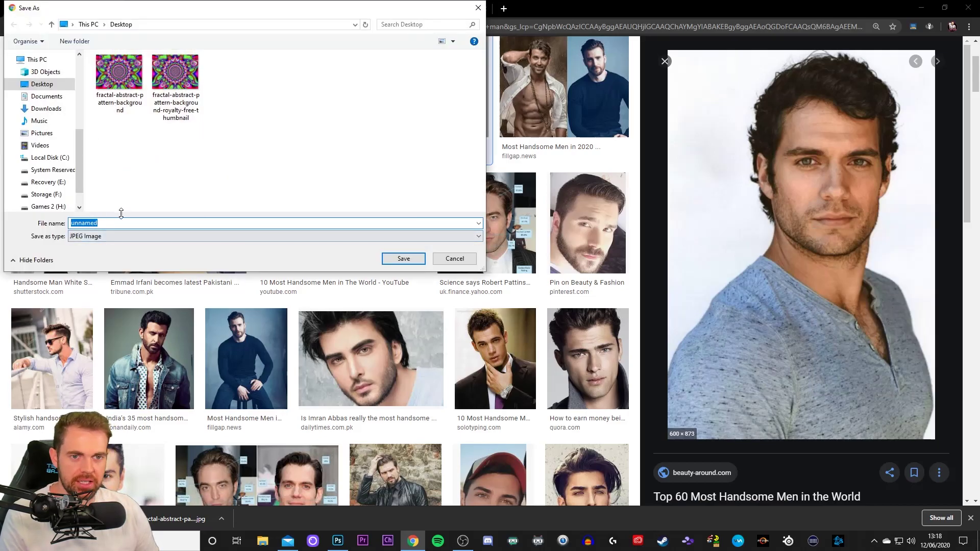
pyautogui.click(403, 258)
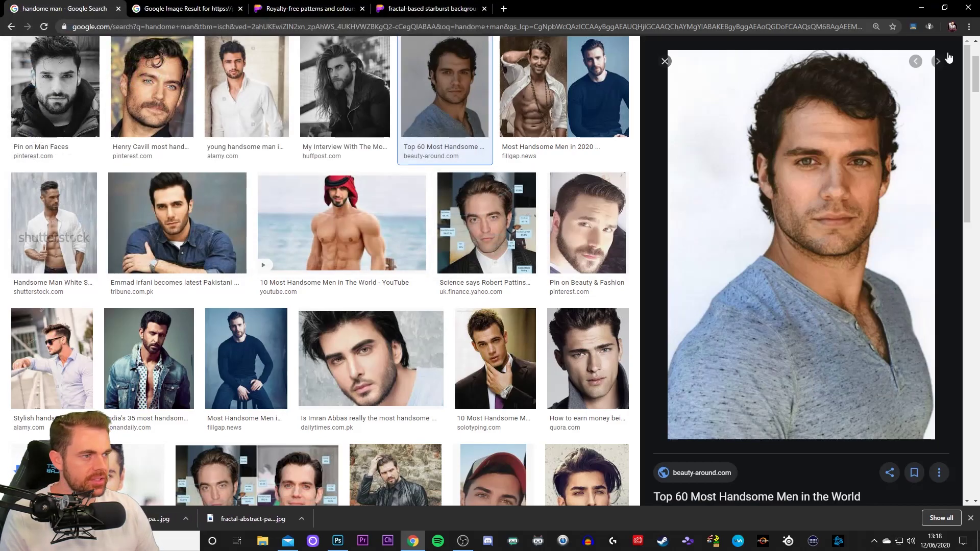
# Switch to Photoshop, place the saved "unnamed" photo in the fractal pattern document and enlarge it to about 153%.
pyautogui.click(922, 8)
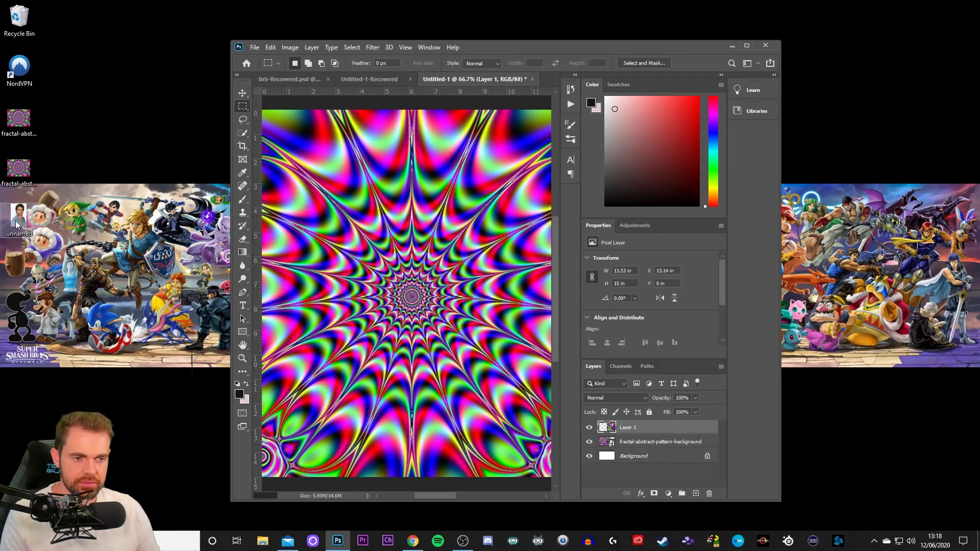
pyautogui.moveTo(15, 224); pyautogui.dragTo(408, 294)
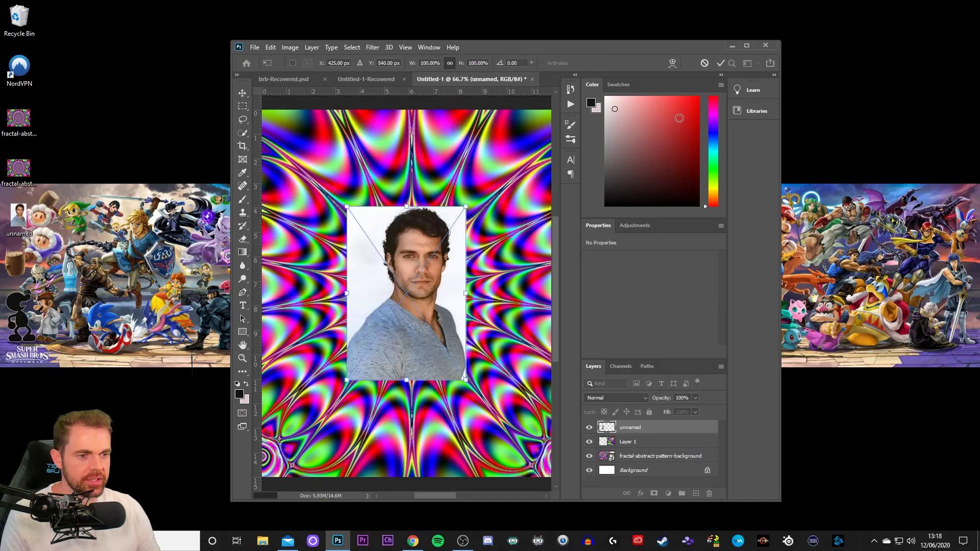
pyautogui.click(746, 46)
pyautogui.moveTo(264, 207); pyautogui.dragTo(330, 107)
pyautogui.moveTo(223, 204); pyautogui.dragTo(202, 281)
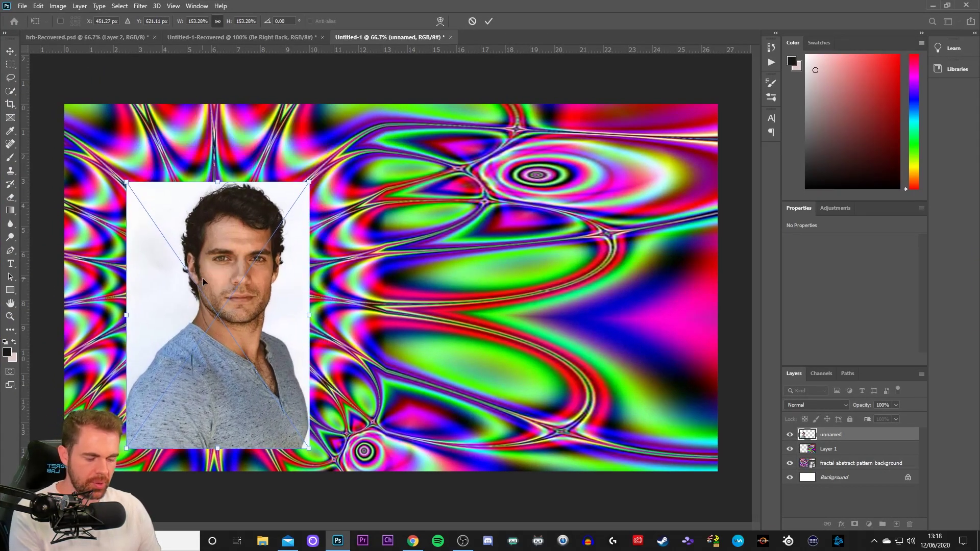
pyautogui.press('Return')
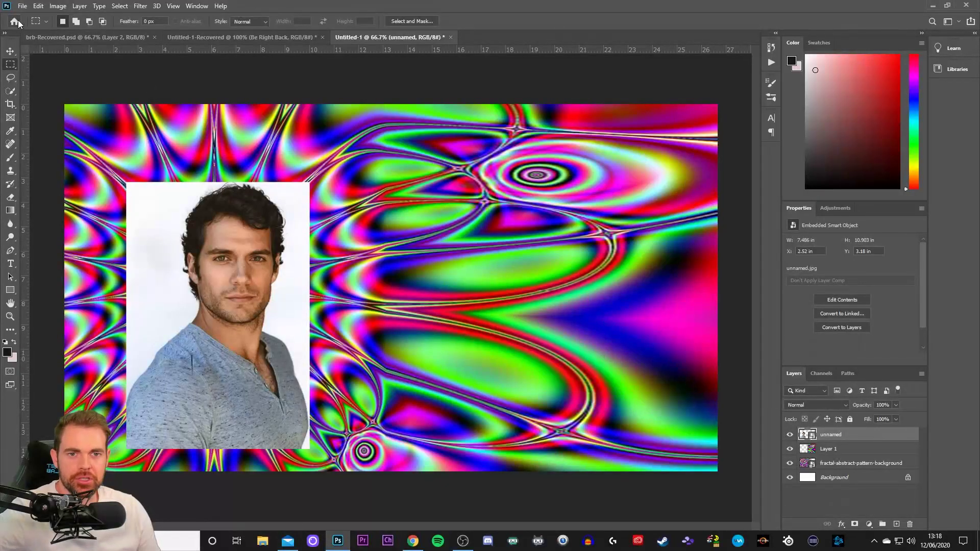
# Create a new blank document of 1920 x 1080 pixels at 72 ppi with a white background.
pyautogui.click(23, 6)
pyautogui.click(23, 17)
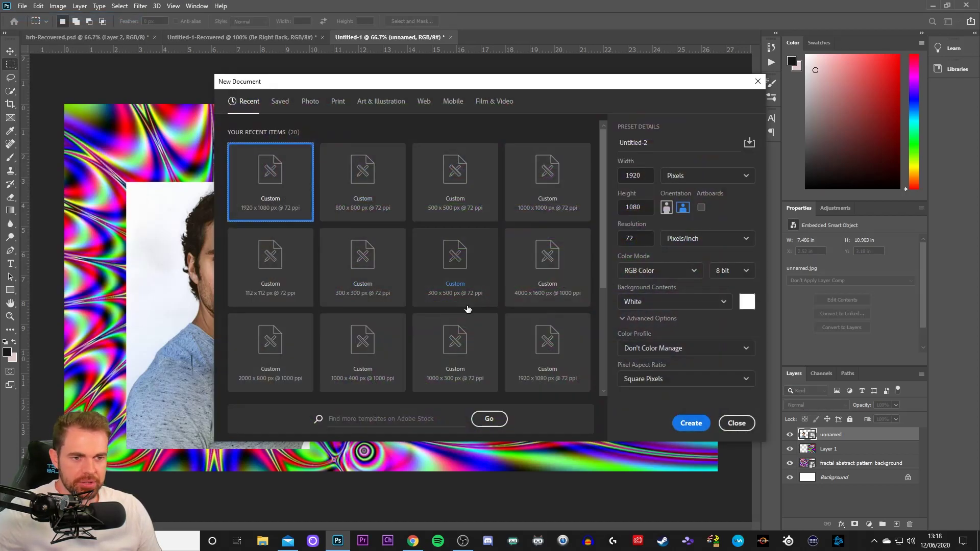
pyautogui.click(690, 423)
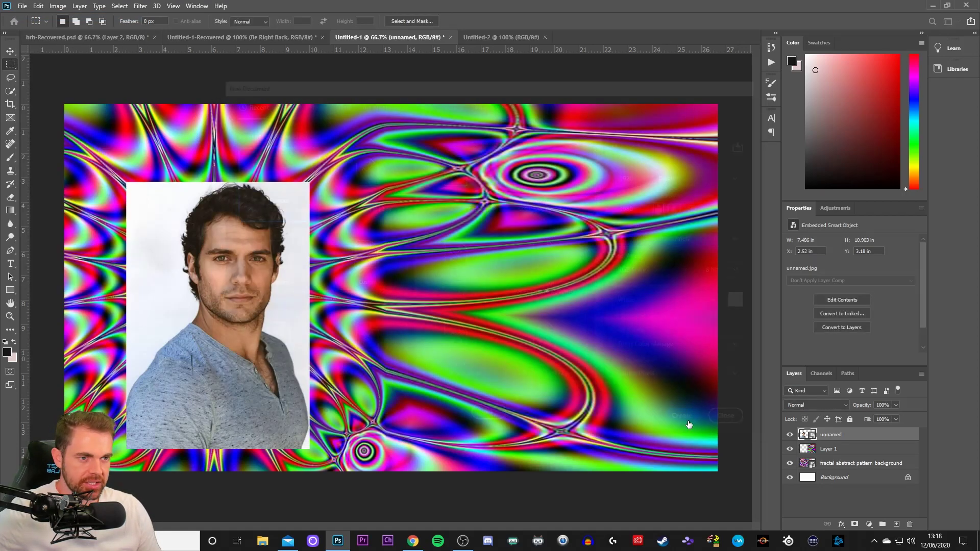
# Delete the placed photo layer from the fractal pattern document.
pyautogui.click(387, 36)
pyautogui.press('v')
pyautogui.press('Delete')
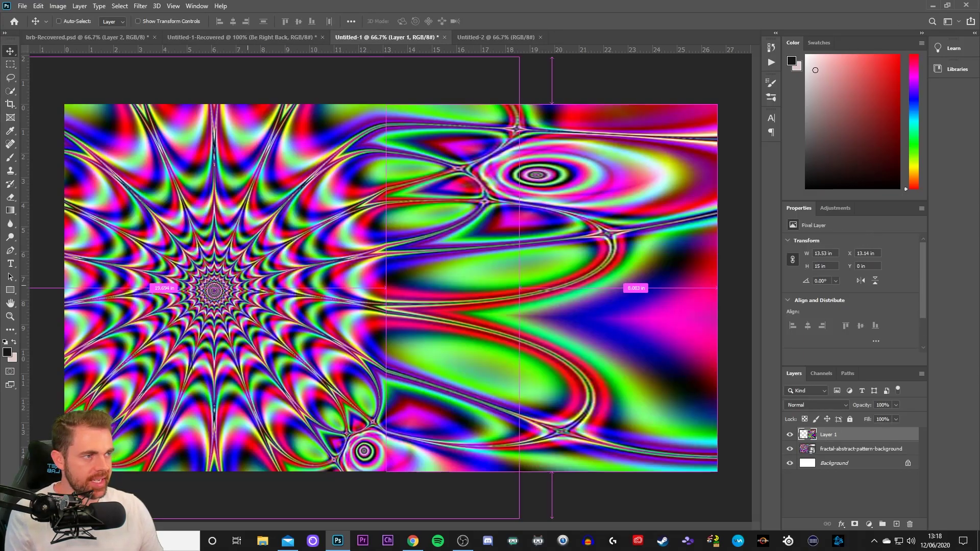
# Place the "unnamed" photo from the desktop into the new blank document.
pyautogui.click(526, 37)
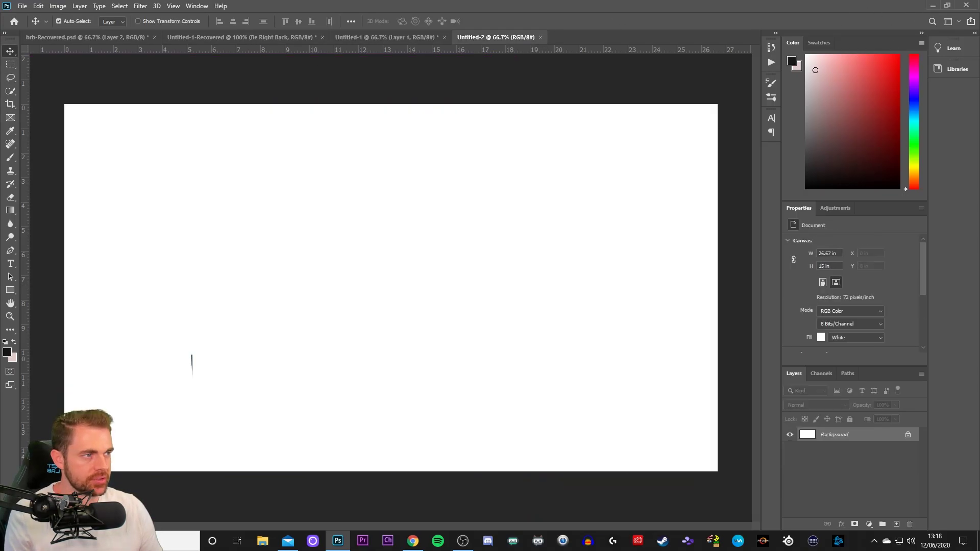
pyautogui.click(947, 5)
pyautogui.moveTo(19, 217); pyautogui.dragTo(396, 288)
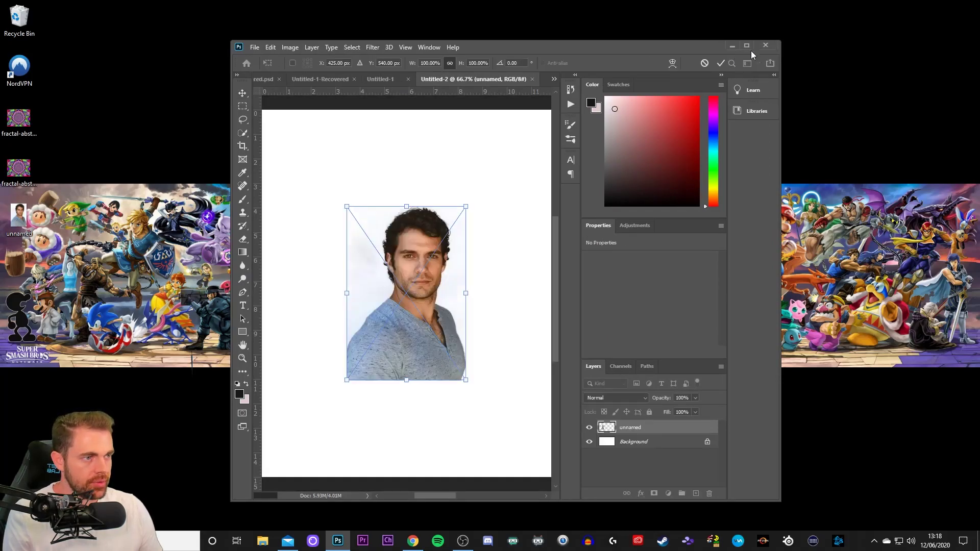
# Enlarge the placed photo to about 183% and delete the white Background layer beneath it.
pyautogui.click(746, 46)
pyautogui.moveTo(270, 199); pyautogui.dragTo(319, 127)
pyautogui.moveTo(319, 376); pyautogui.dragTo(373, 443)
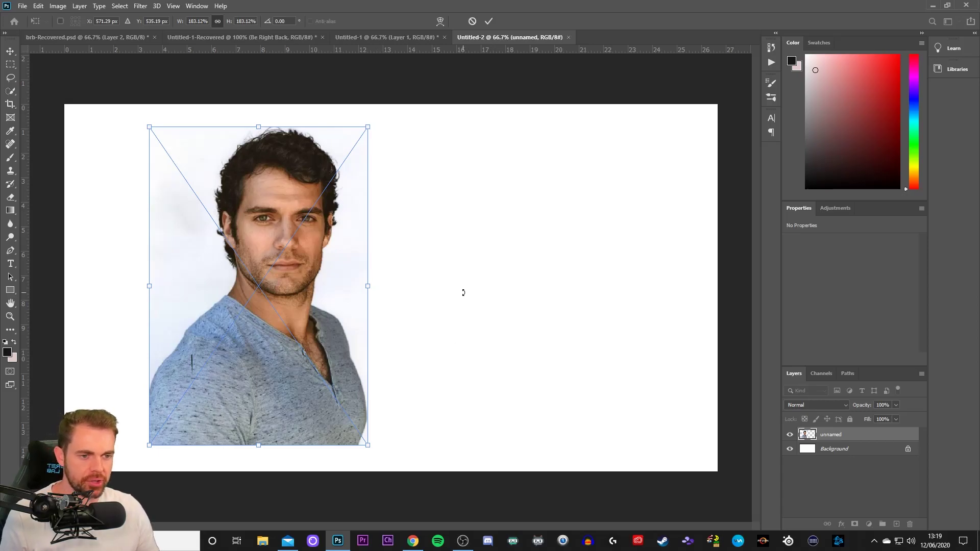
pyautogui.press('Return')
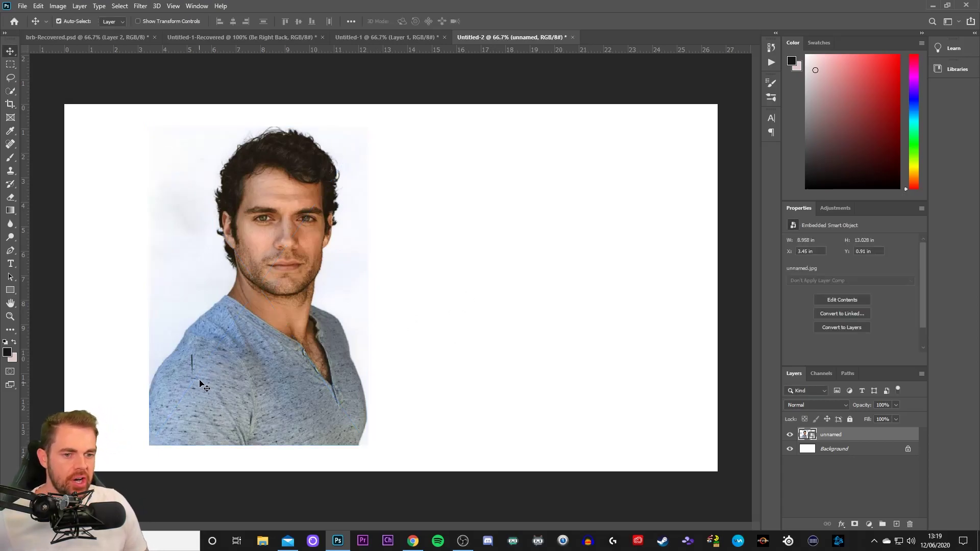
pyautogui.click(827, 452)
pyautogui.press('Delete')
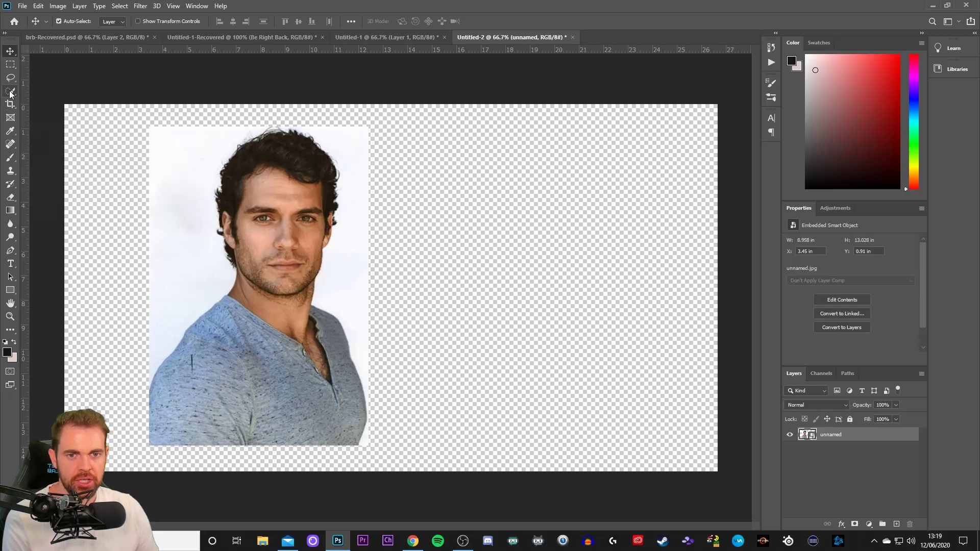
# Select the man's shirt, neck, face and hair with a 19 px Quick Selection brush and add a layer mask.
pyautogui.click(258, 231)
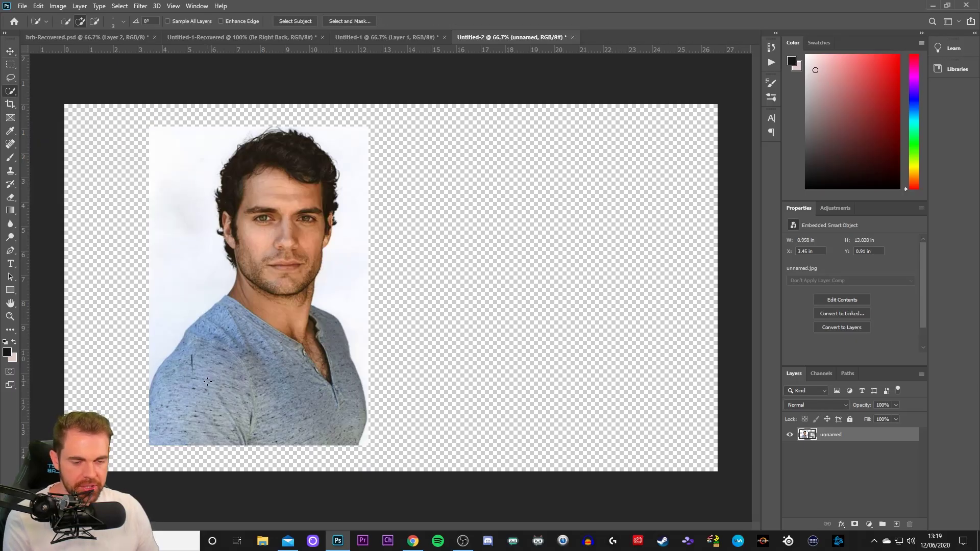
pyautogui.click(123, 21)
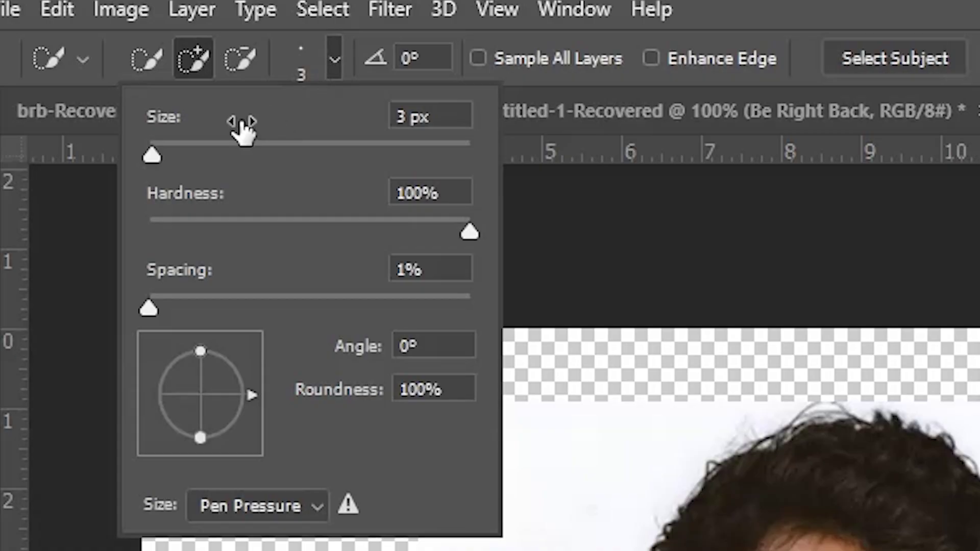
pyautogui.moveTo(158, 153); pyautogui.dragTo(179, 169)
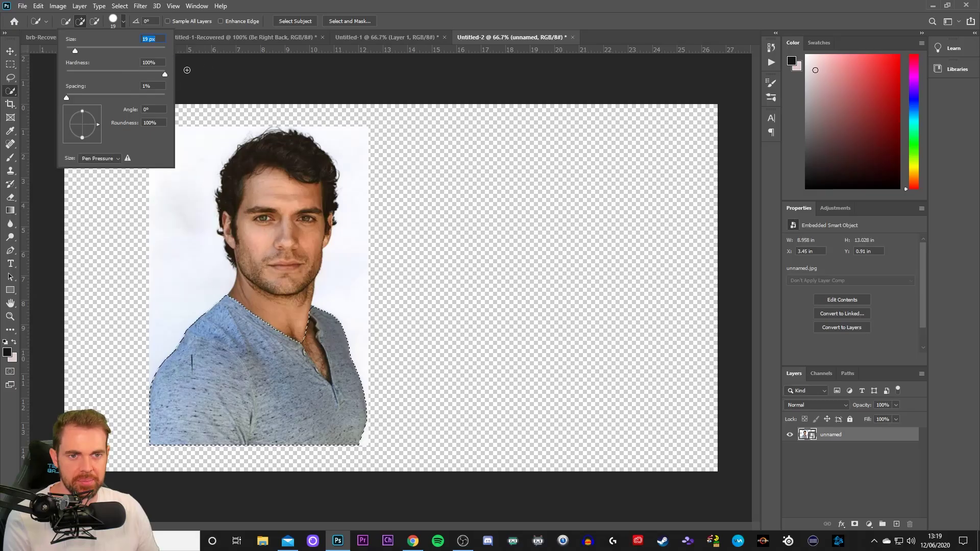
pyautogui.click(696, 307)
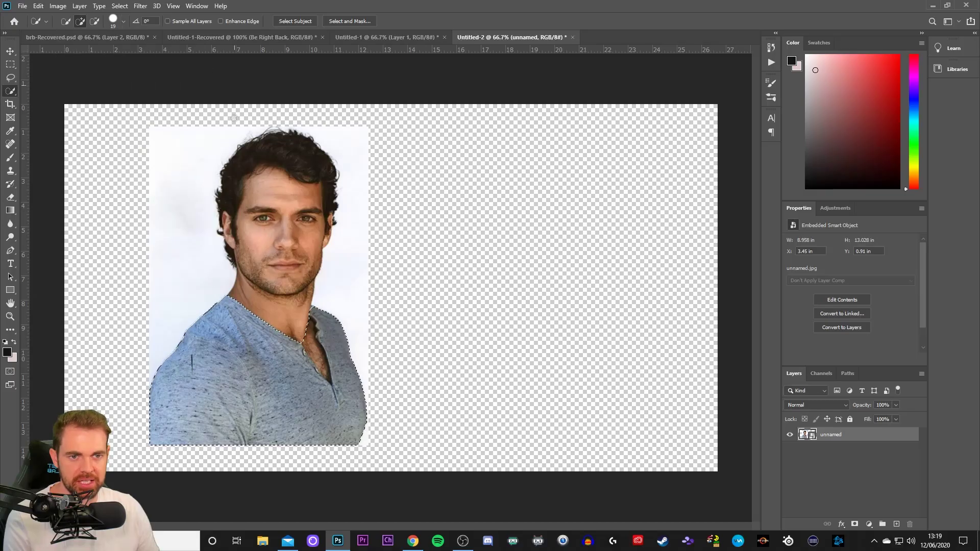
pyautogui.moveTo(254, 337); pyautogui.dragTo(266, 305)
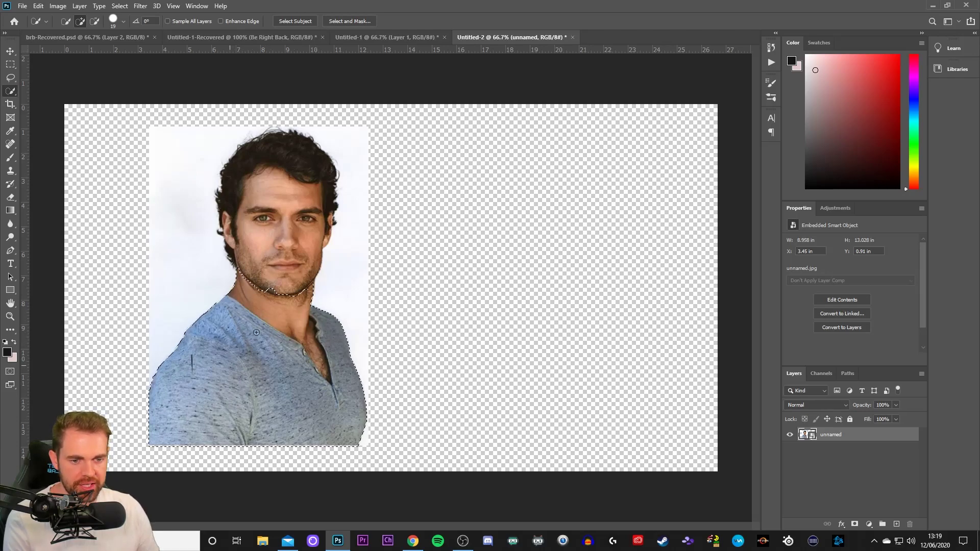
pyautogui.moveTo(278, 265); pyautogui.dragTo(295, 200)
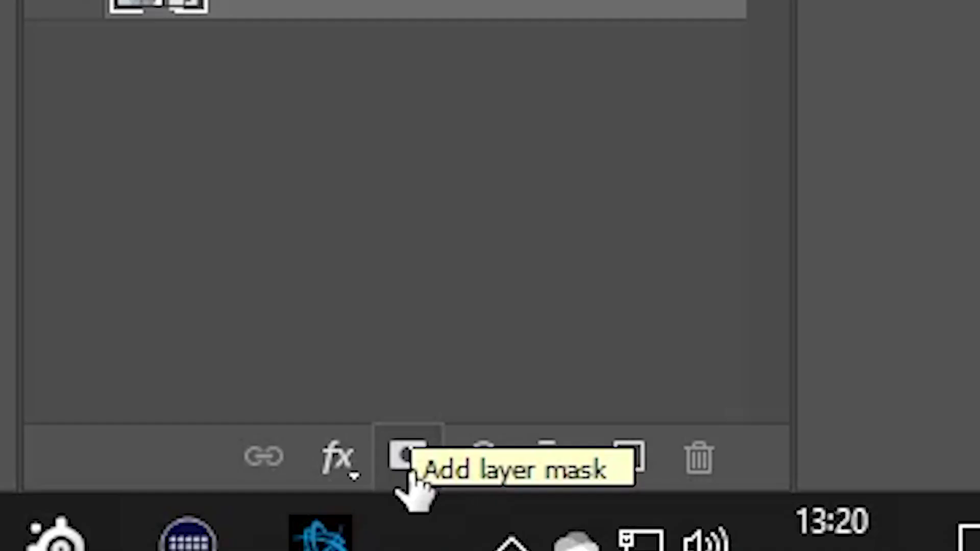
pyautogui.click(855, 526)
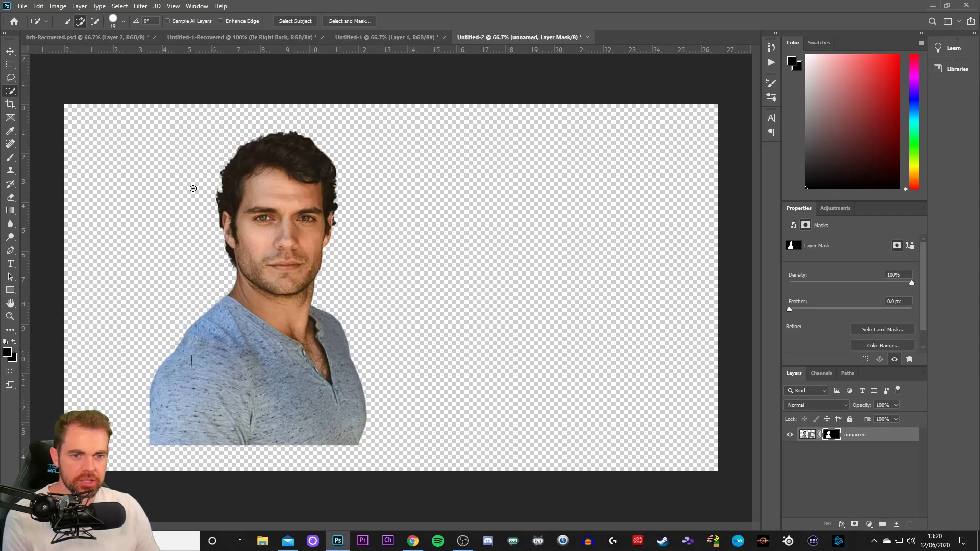
# Try duplicating the masked man with the copy offset from the original, and undo the changes.
pyautogui.press('v')
pyautogui.moveTo(294, 253)
pyautogui.mouseDown()
pyautogui.moveTo(277, 215)
pyautogui.moveTo(286, 225)
pyautogui.moveTo(295, 133)
pyautogui.moveTo(271, 41)
pyautogui.moveTo(337, 42)
pyautogui.moveTo(346, 108)
pyautogui.moveTo(220, 311)
pyautogui.mouseUp()
pyautogui.moveTo(254, 284); pyautogui.dragTo(315, 302)
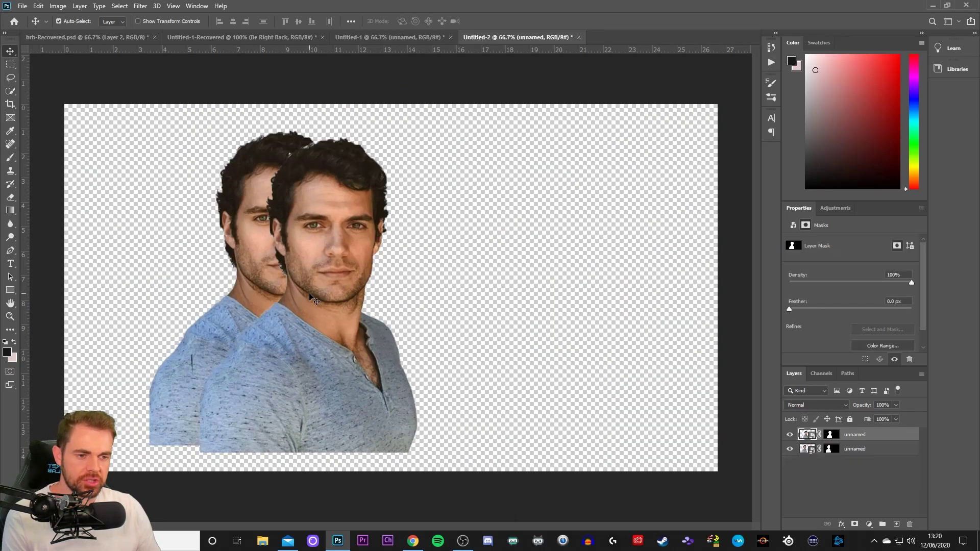
pyautogui.hotkey('ctrl', 'z')
pyautogui.hotkey('ctrl', 'z')
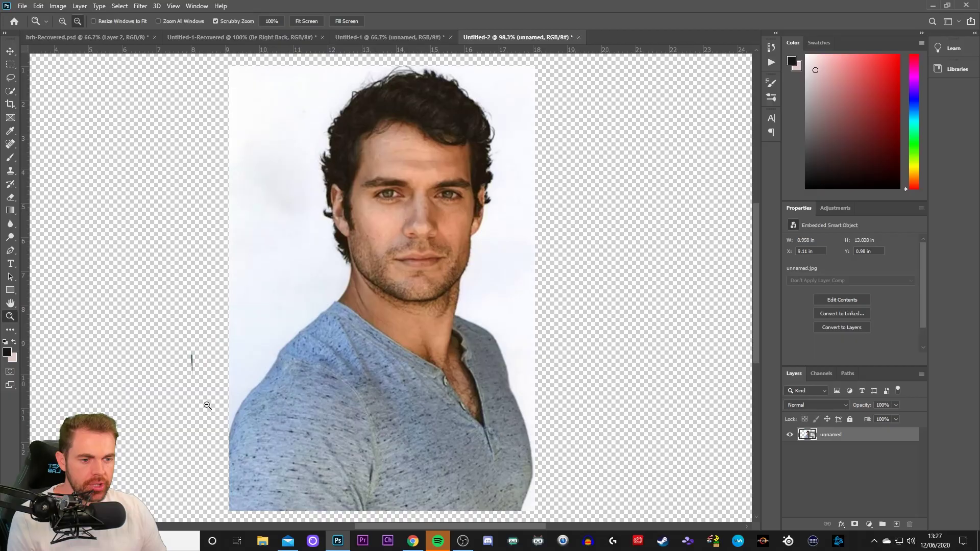
# Choose the standard Pen Tool and set it to Path mode.
pyautogui.moveTo(207, 405); pyautogui.dragTo(201, 370)
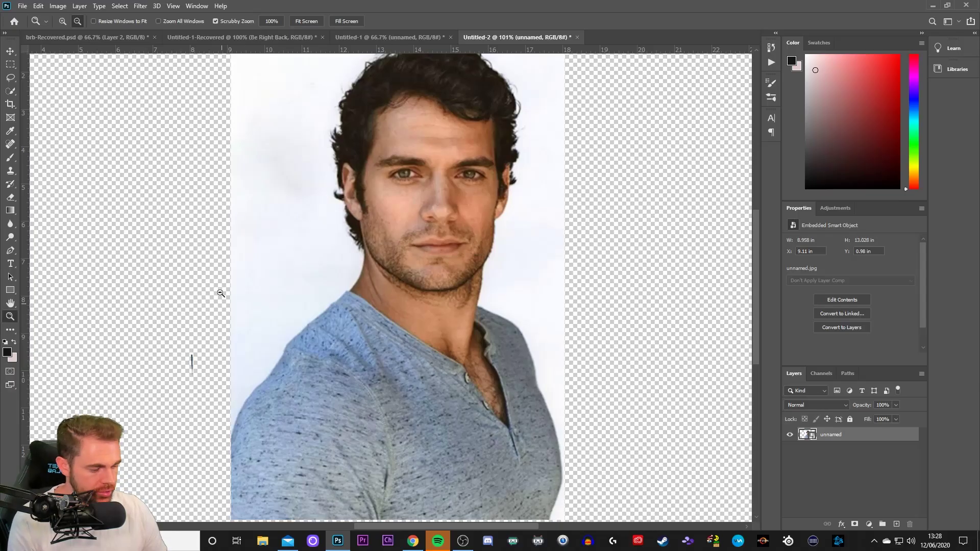
pyautogui.moveTo(220, 293)
pyautogui.mouseDown()
pyautogui.moveTo(208, 280)
pyautogui.moveTo(296, 249)
pyautogui.moveTo(174, 276)
pyautogui.moveTo(317, 256)
pyautogui.moveTo(201, 295)
pyautogui.moveTo(285, 282)
pyautogui.moveTo(192, 299)
pyautogui.moveTo(210, 291)
pyautogui.moveTo(213, 299)
pyautogui.mouseUp()
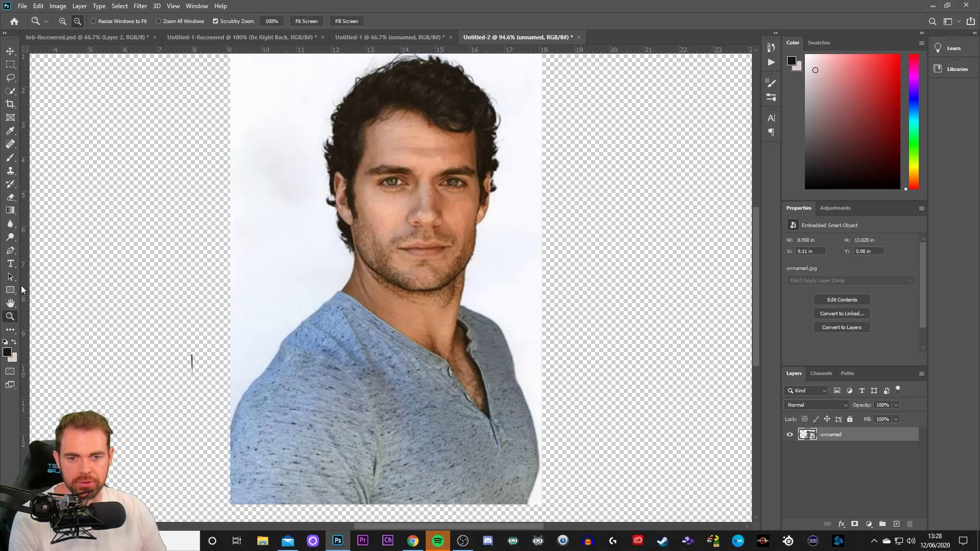
pyautogui.click(10, 251)
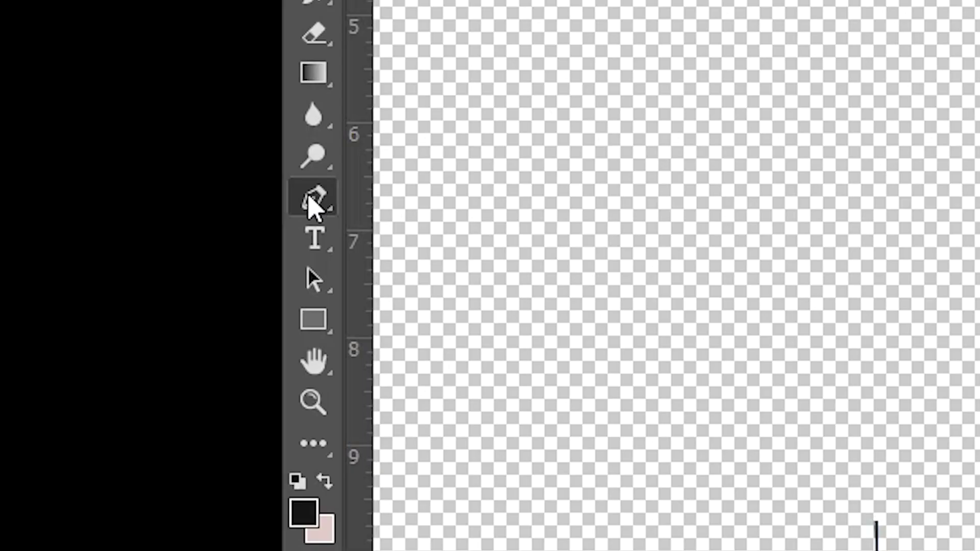
pyautogui.rightClick(11, 250)
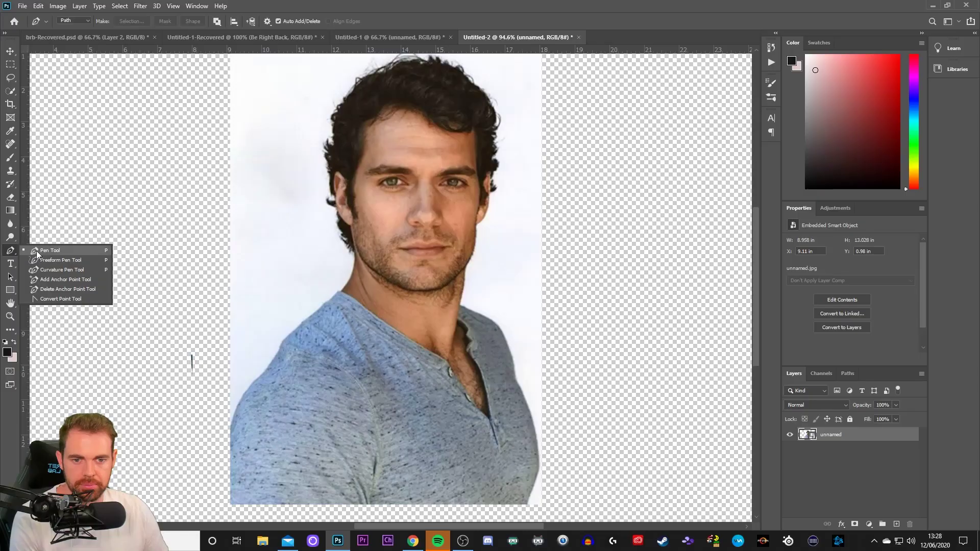
pyautogui.click(344, 162)
pyautogui.click(345, 168)
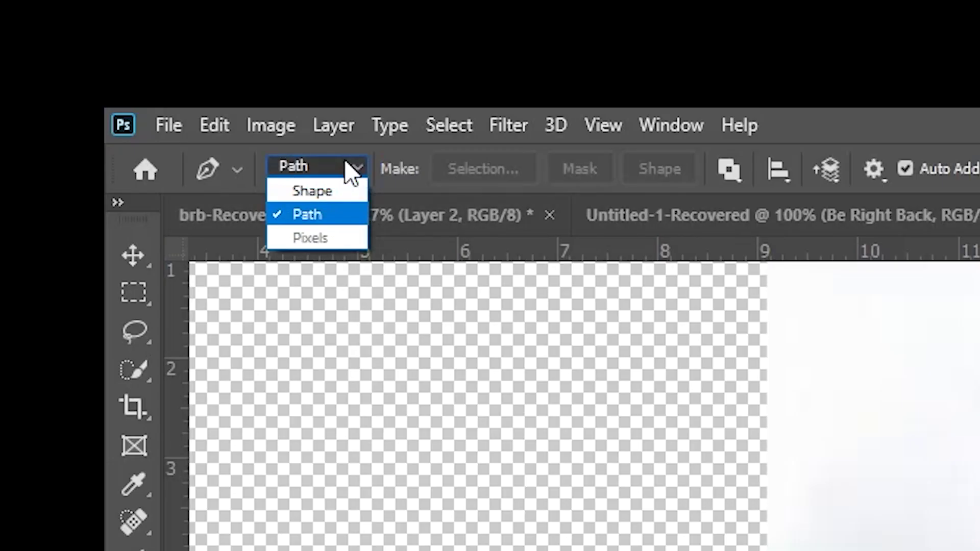
pyautogui.click(336, 217)
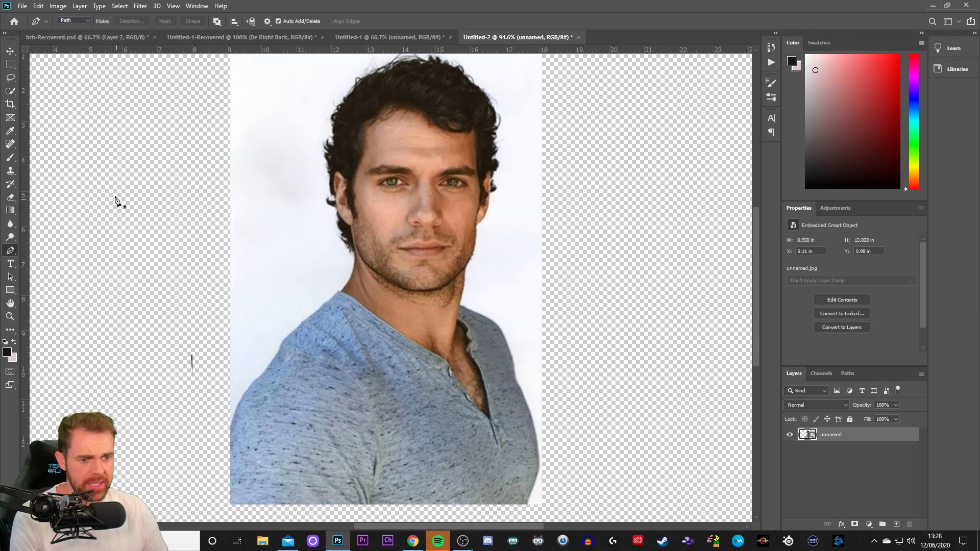
# Start a pen path just outside the photo's lower-left edge and trace the outer curve of the sleeve upward.
pyautogui.click(10, 317)
pyautogui.moveTo(301, 357); pyautogui.dragTo(271, 365)
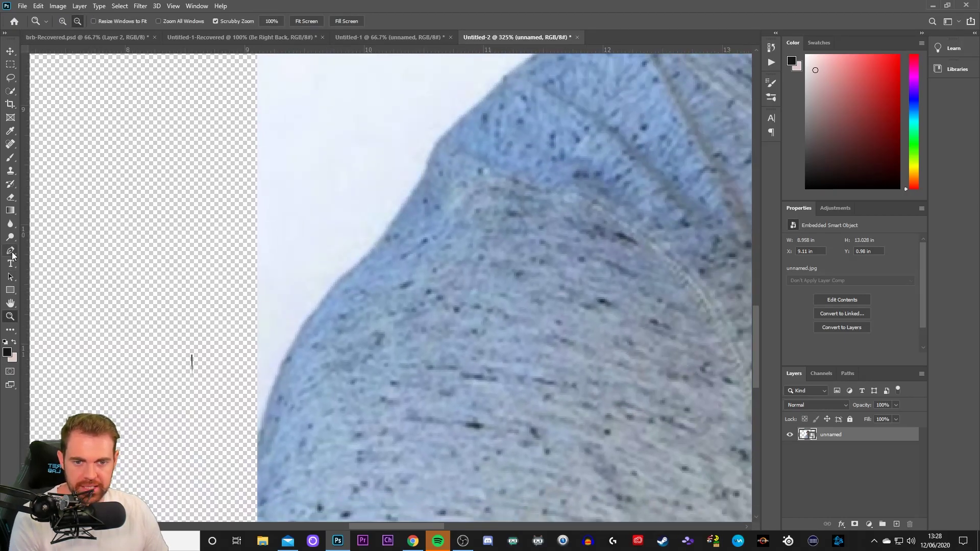
pyautogui.click(11, 251)
pyautogui.click(227, 494)
pyautogui.click(257, 434)
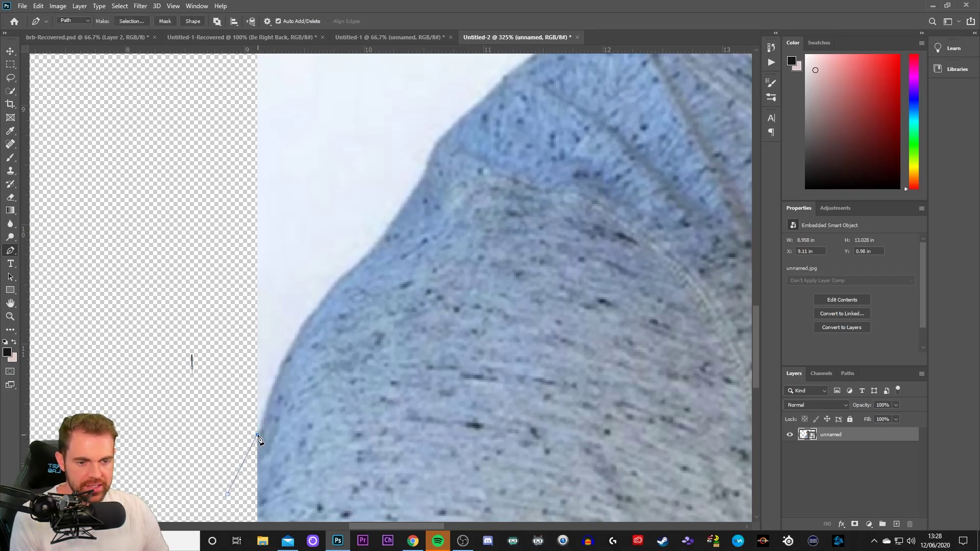
pyautogui.click(272, 383)
pyautogui.click(285, 355)
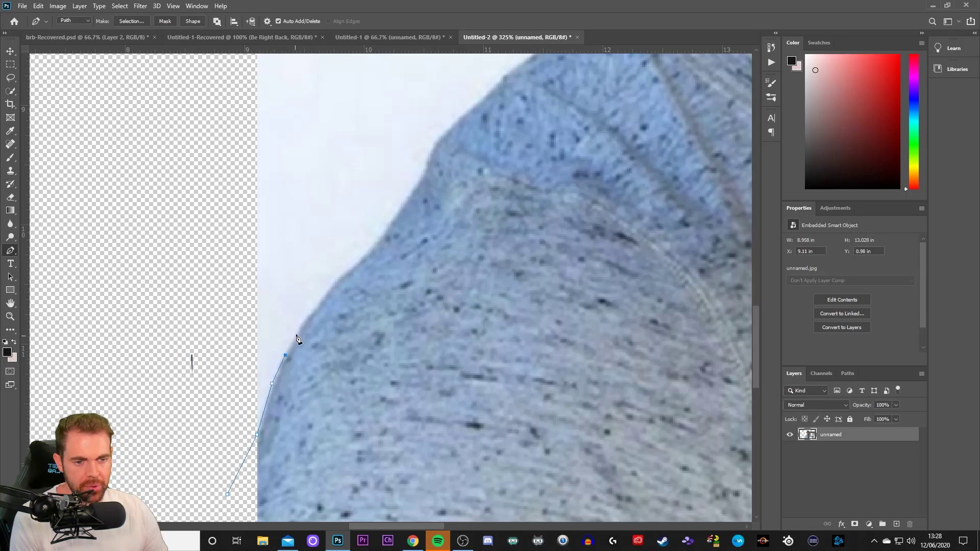
pyautogui.click(302, 324)
pyautogui.click(315, 307)
pyautogui.click(323, 295)
pyautogui.click(332, 282)
pyautogui.click(357, 260)
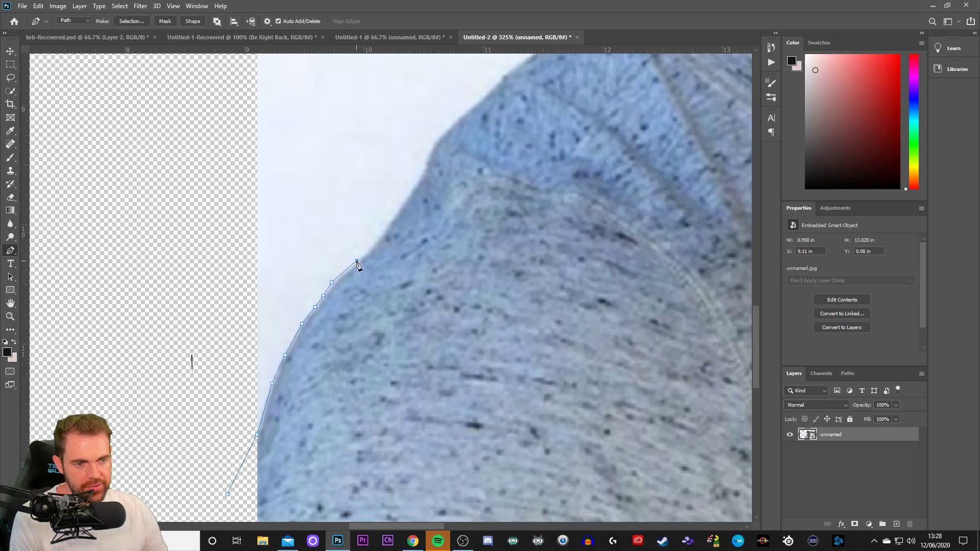
# Continue the pen path along the upper sleeve, around the crease where it meets the shoulder.
pyautogui.click(380, 235)
pyautogui.click(407, 197)
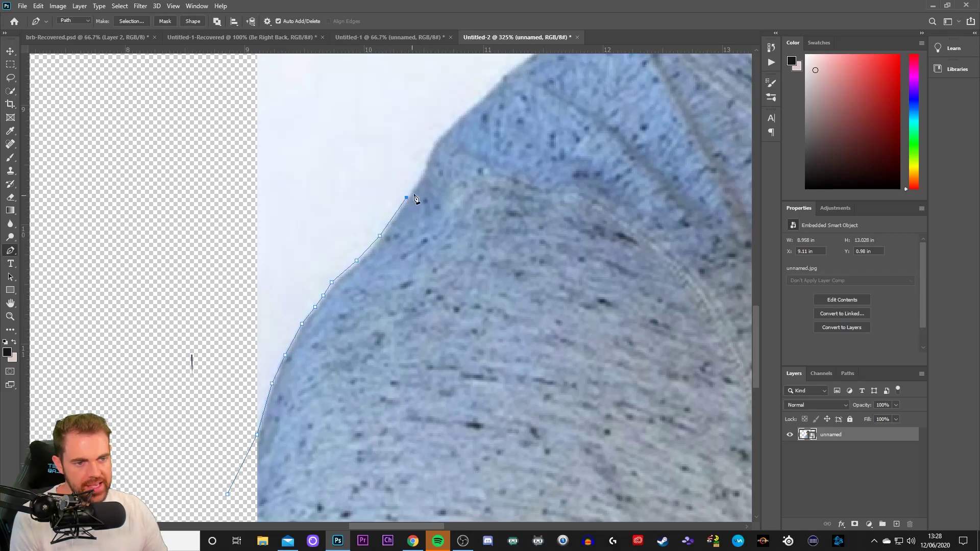
pyautogui.click(427, 171)
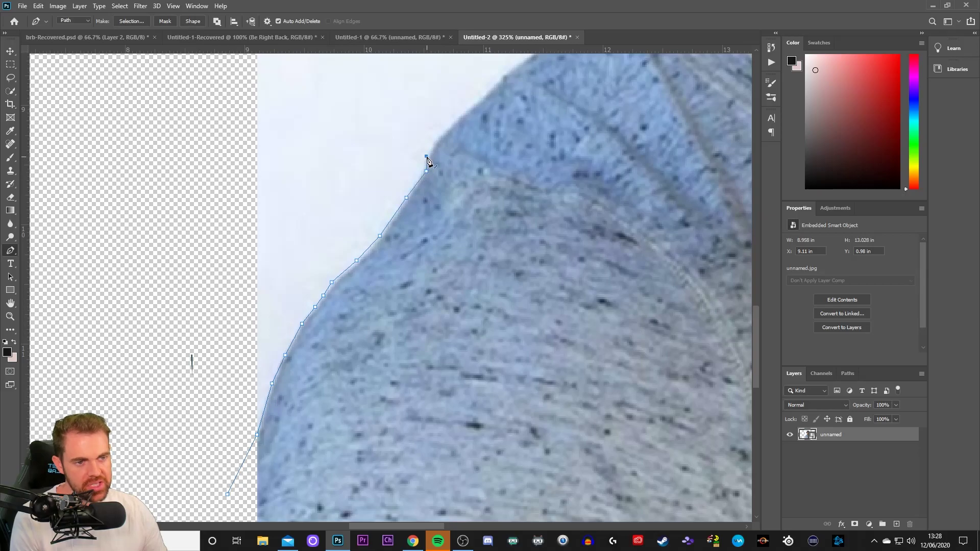
pyautogui.click(438, 138)
pyautogui.click(463, 111)
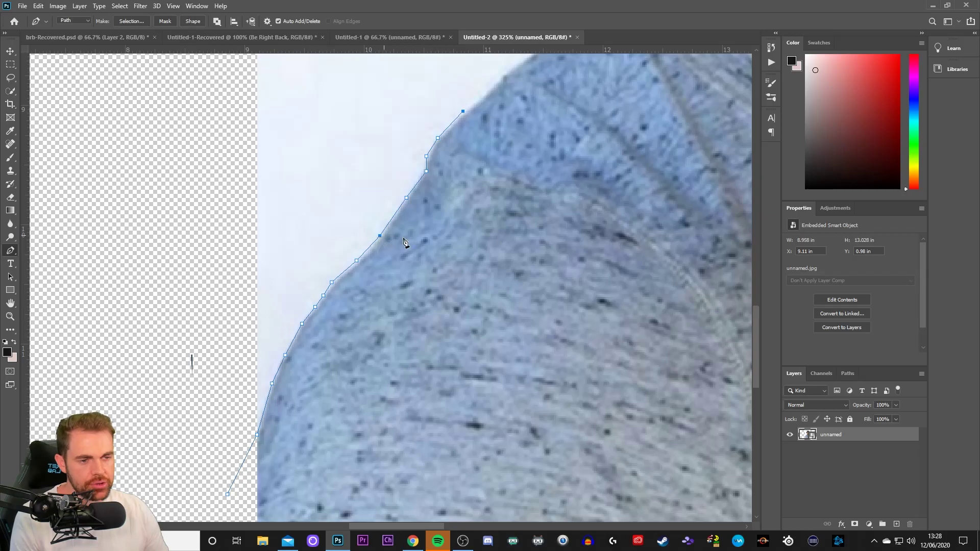
# Extend the pen path over the shoulder and up the neck to the hair behind the ear.
pyautogui.moveTo(755, 327); pyautogui.dragTo(756, 288)
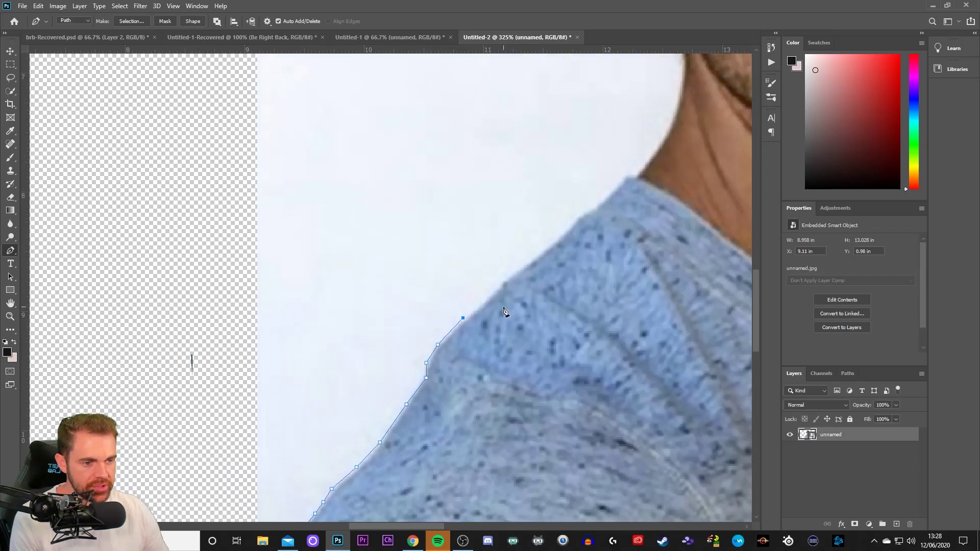
pyautogui.click(494, 292)
pyautogui.click(514, 274)
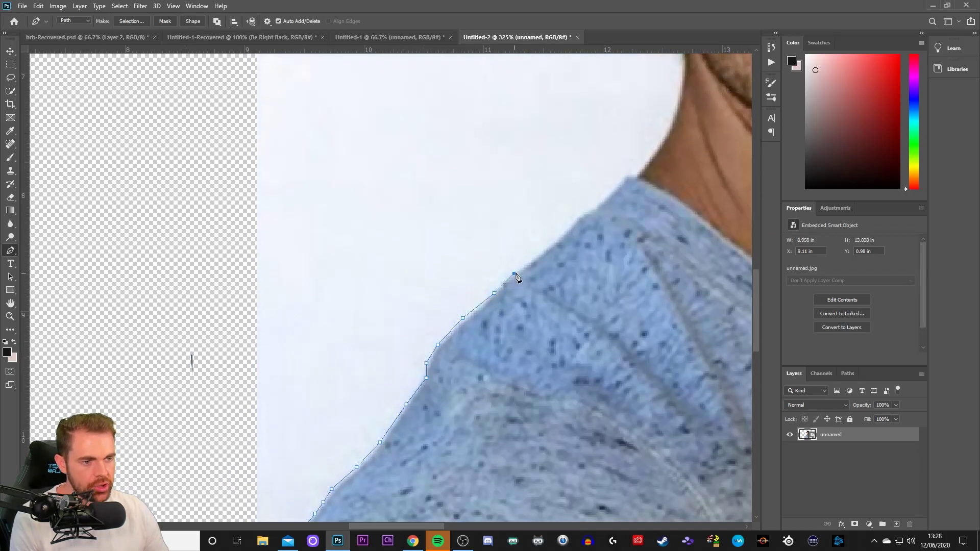
pyautogui.click(575, 222)
pyautogui.click(590, 210)
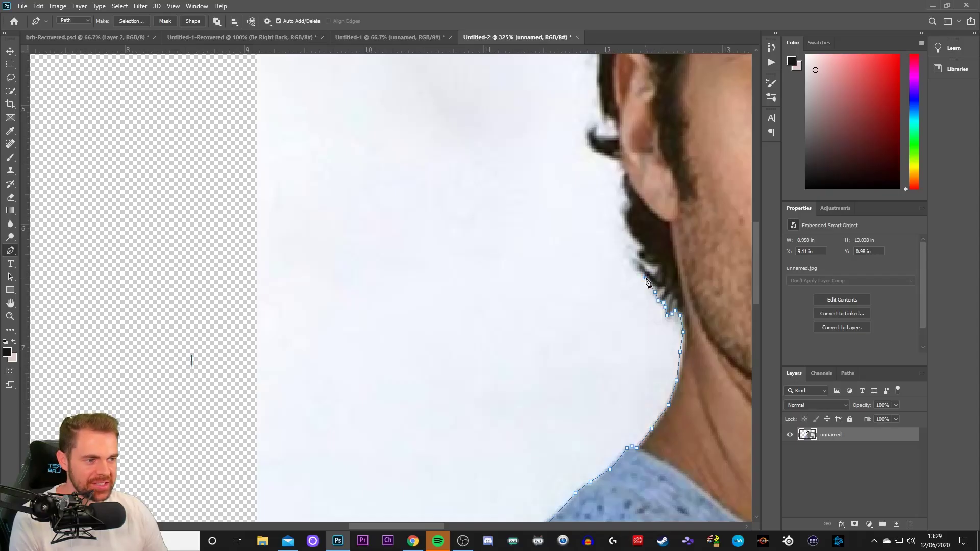
pyautogui.click(639, 269)
pyautogui.click(635, 263)
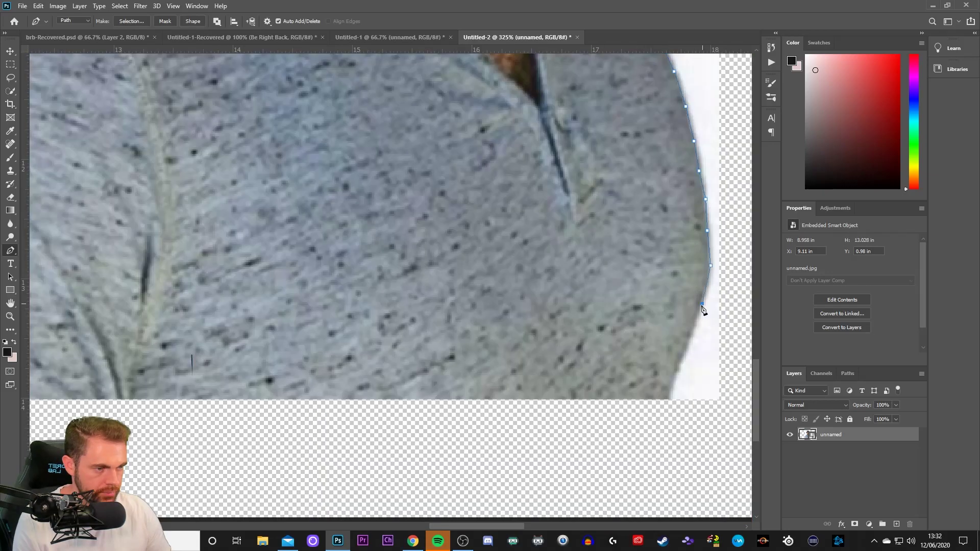
# Trace the opposite sleeve down to the photo's bottom edge and close the path around the outside of the photo.
pyautogui.click(689, 338)
pyautogui.click(680, 362)
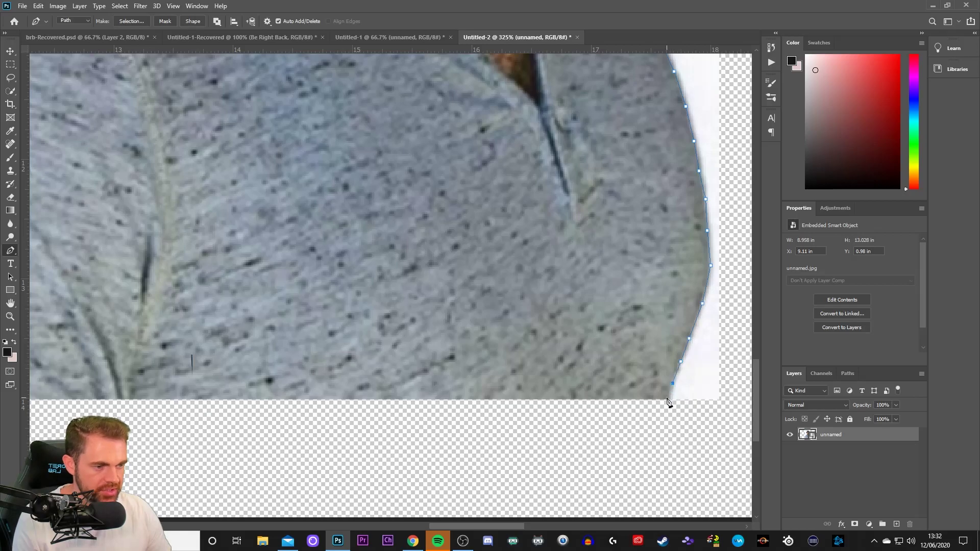
pyautogui.click(651, 452)
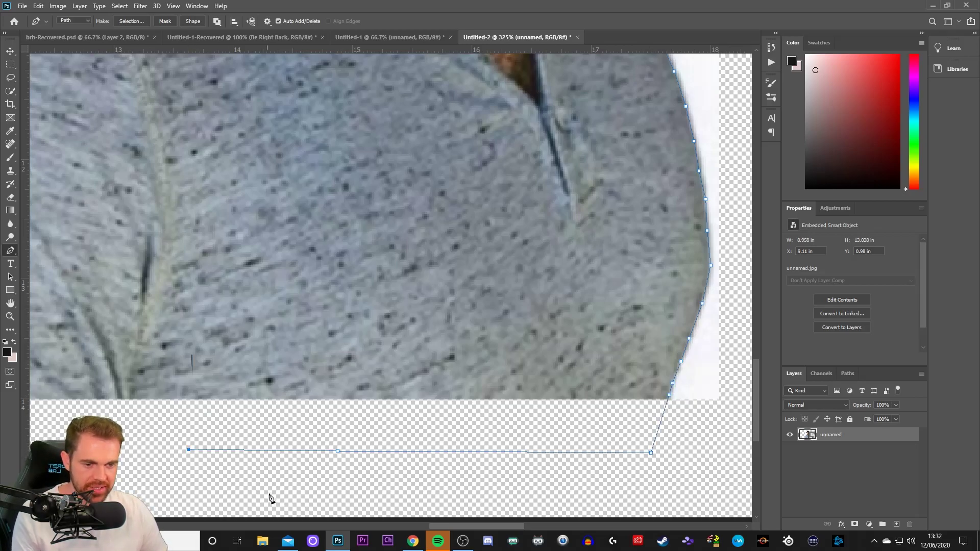
pyautogui.moveTo(462, 527); pyautogui.dragTo(380, 525)
pyautogui.click(295, 454)
pyautogui.click(197, 436)
pyautogui.click(167, 395)
pyautogui.click(168, 296)
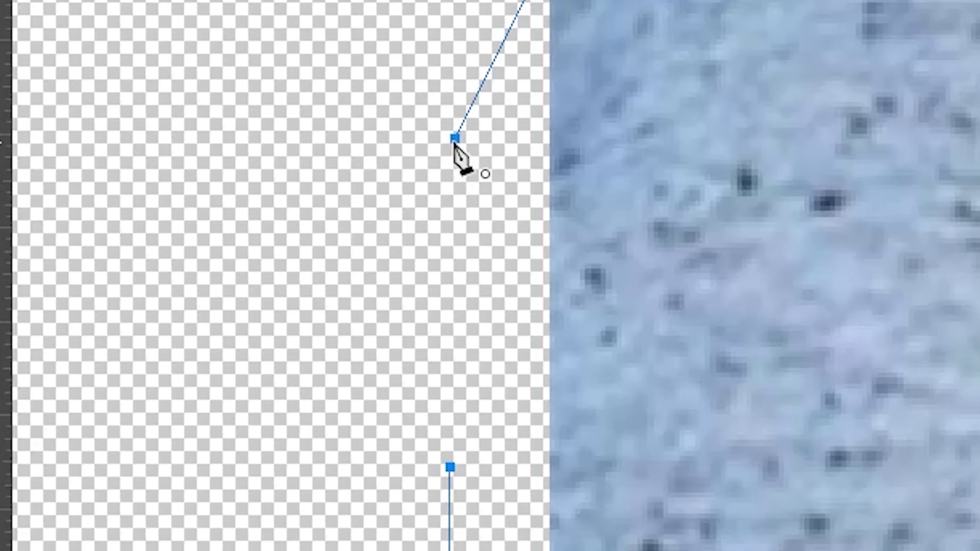
pyautogui.click(455, 140)
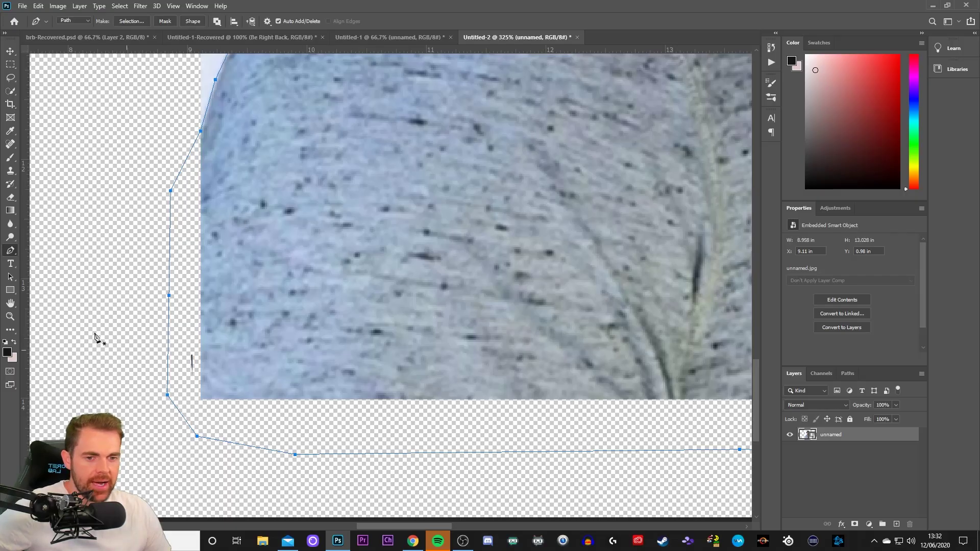
# Add a layer mask to the photo layer, plus a vector mask made from the closed path around the man.
pyautogui.click(10, 317)
pyautogui.moveTo(108, 279); pyautogui.dragTo(46, 281)
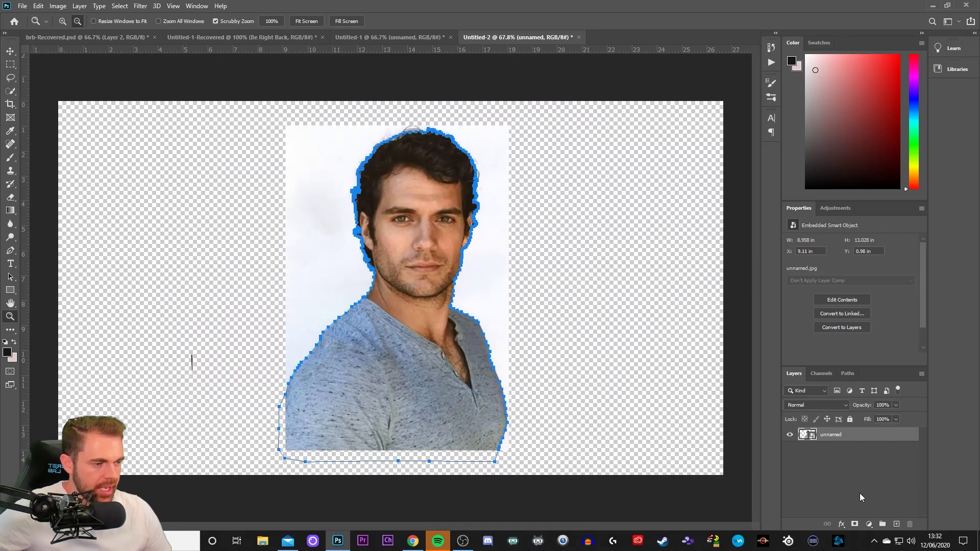
pyautogui.click(854, 524)
pyautogui.click(854, 524)
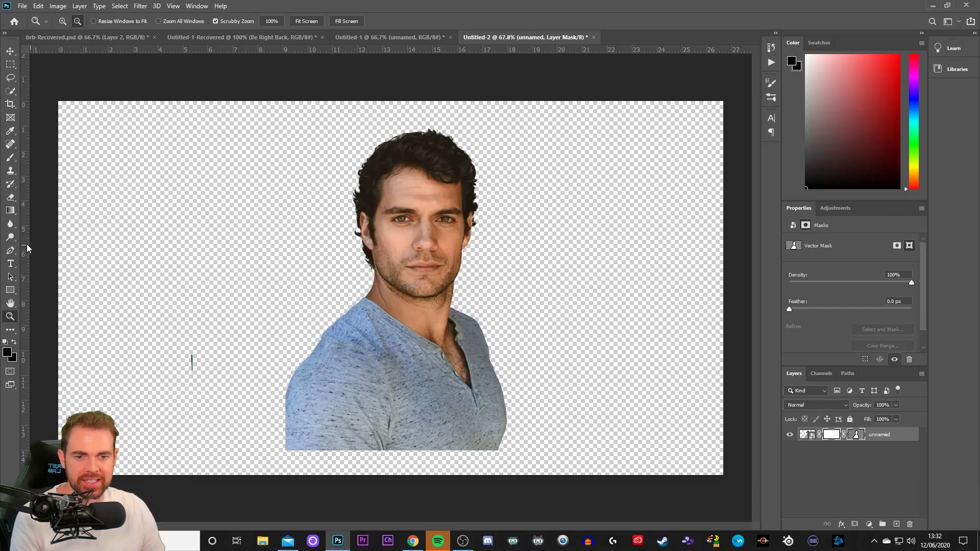
# Convert the masked photo layer to a Smart Object.
pyautogui.click(10, 250)
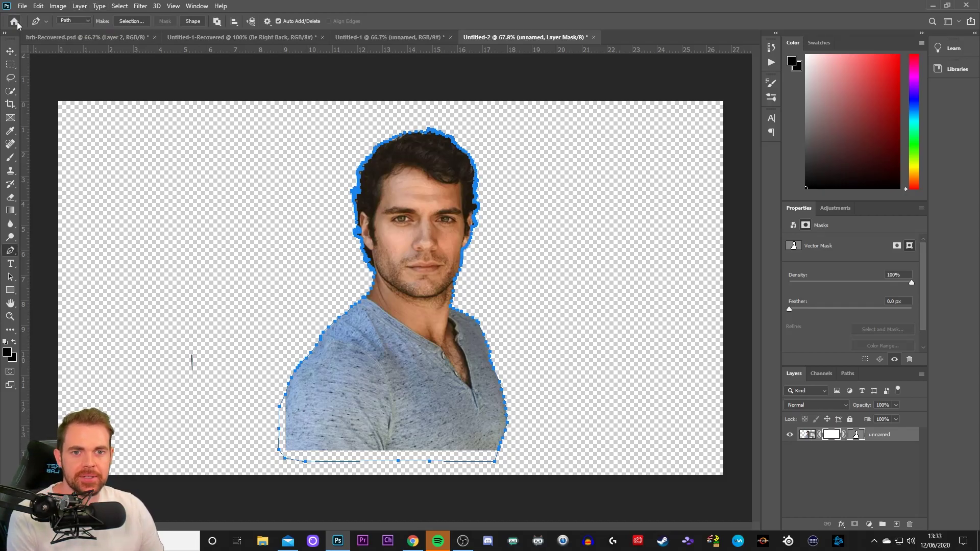
pyautogui.click(11, 53)
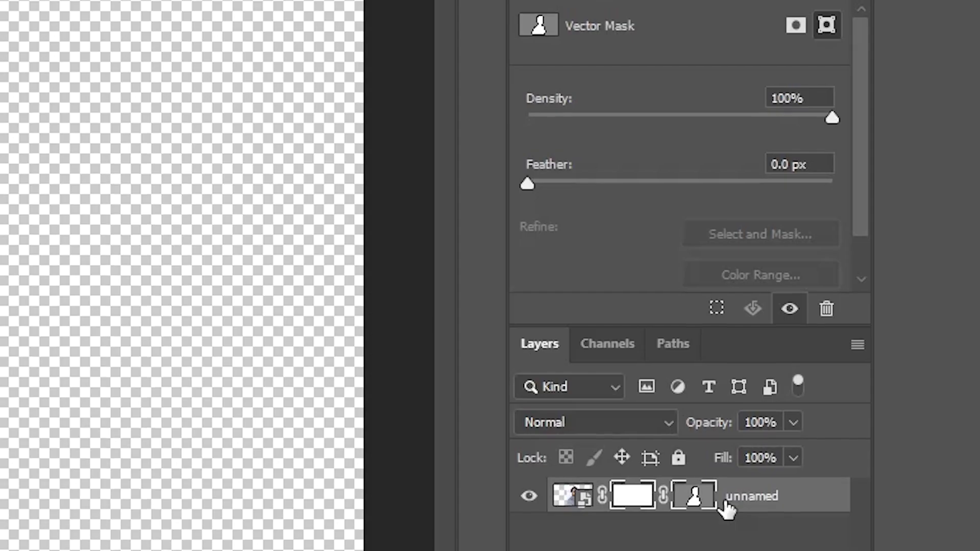
pyautogui.rightClick(867, 436)
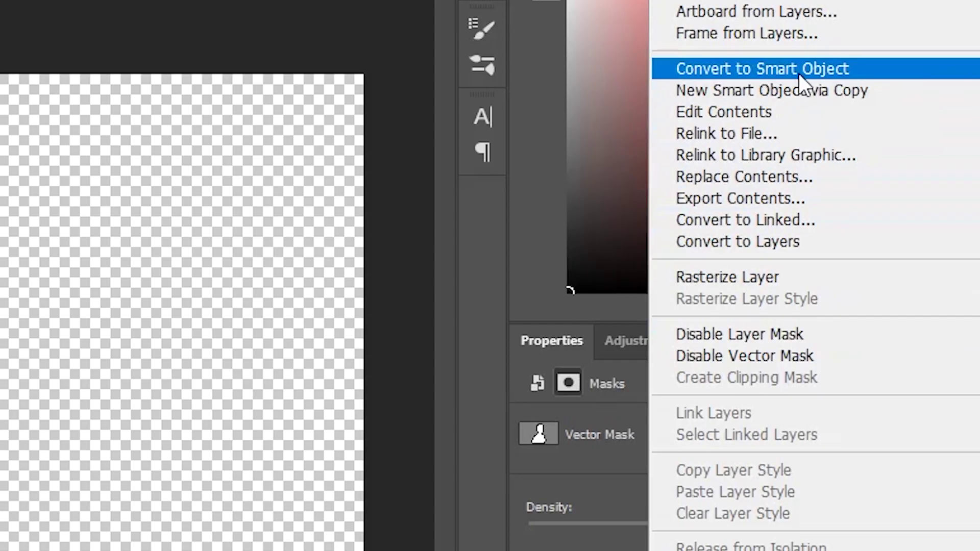
pyautogui.click(798, 71)
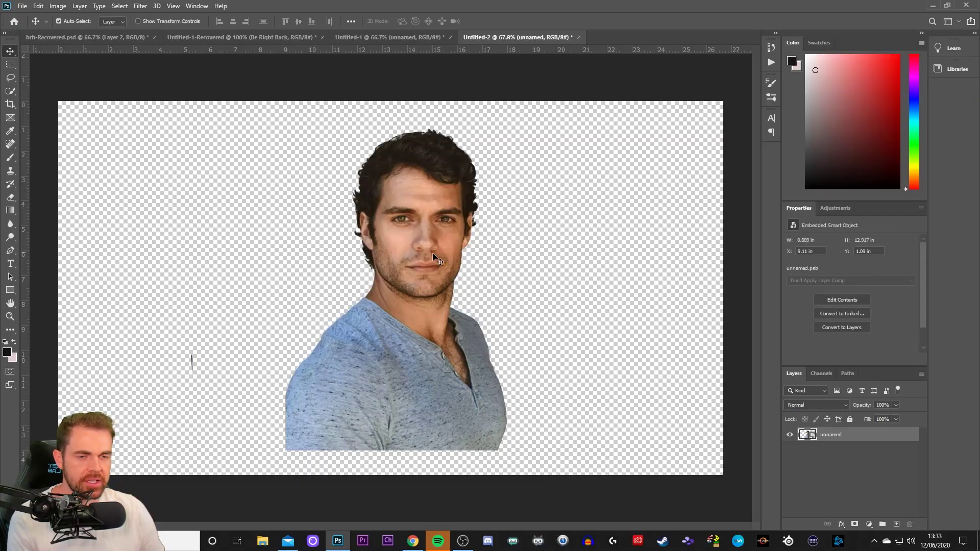
# Bring the cut-out man into the Untitled-1 fractal design and delete the older masked copy there.
pyautogui.moveTo(433, 253); pyautogui.dragTo(305, 225)
pyautogui.moveTo(378, 356); pyautogui.dragTo(372, 295)
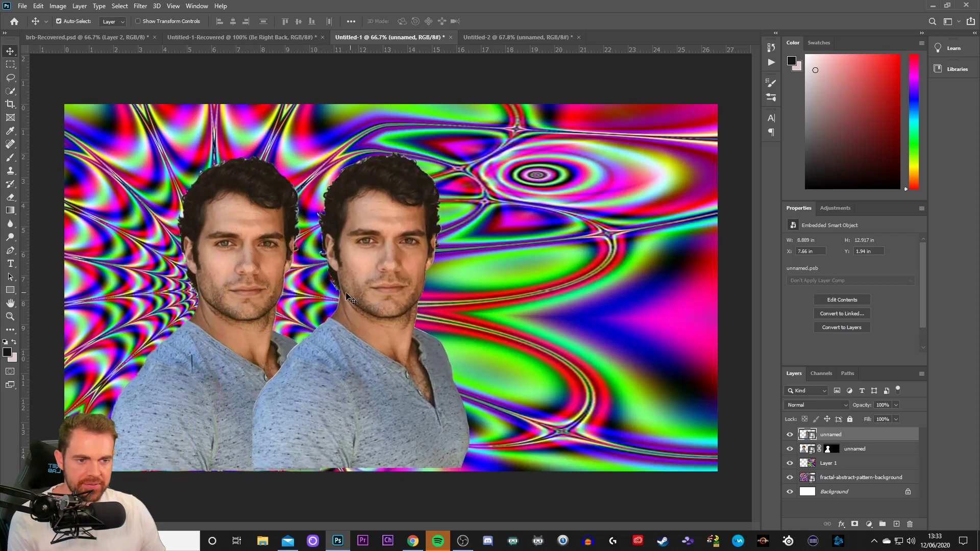
pyautogui.click(250, 284)
pyautogui.press('Delete')
# Move the cut-out man to the left side of the design and enlarge him with Free Transform until he meets the bottom edge.
pyautogui.moveTo(380, 273); pyautogui.dragTo(268, 268)
pyautogui.hotkey('ctrl', 't')
pyautogui.moveTo(137, 151); pyautogui.dragTo(101, 99)
pyautogui.moveTo(240, 187); pyautogui.dragTo(228, 219)
pyautogui.press('Return')
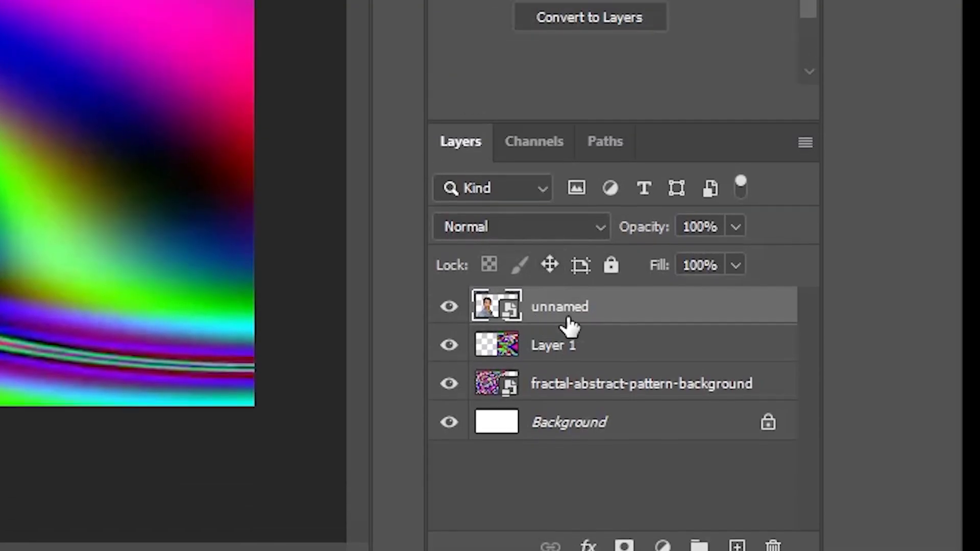
# Add a Drop Shadow in white to the cut-out man's layer through its blending options.
pyautogui.rightClick(835, 436)
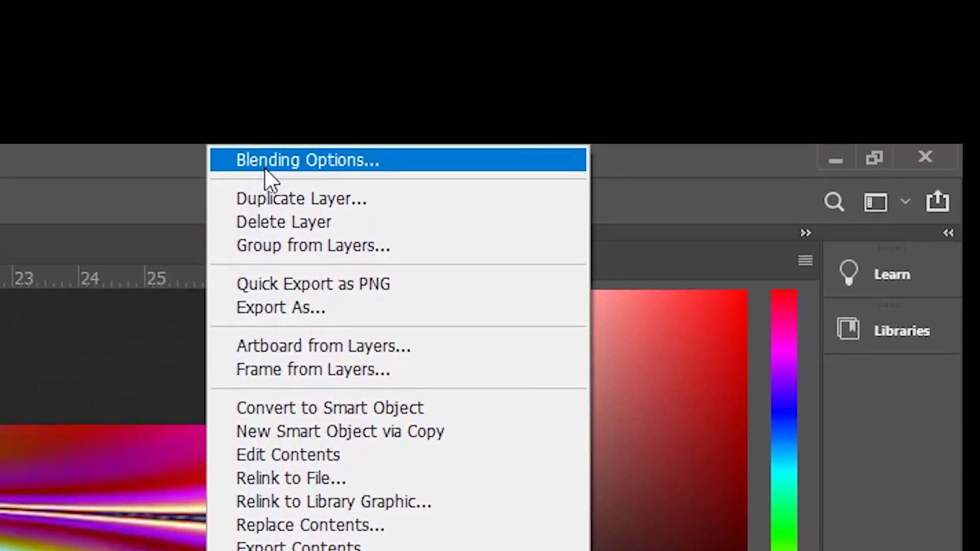
pyautogui.click(266, 168)
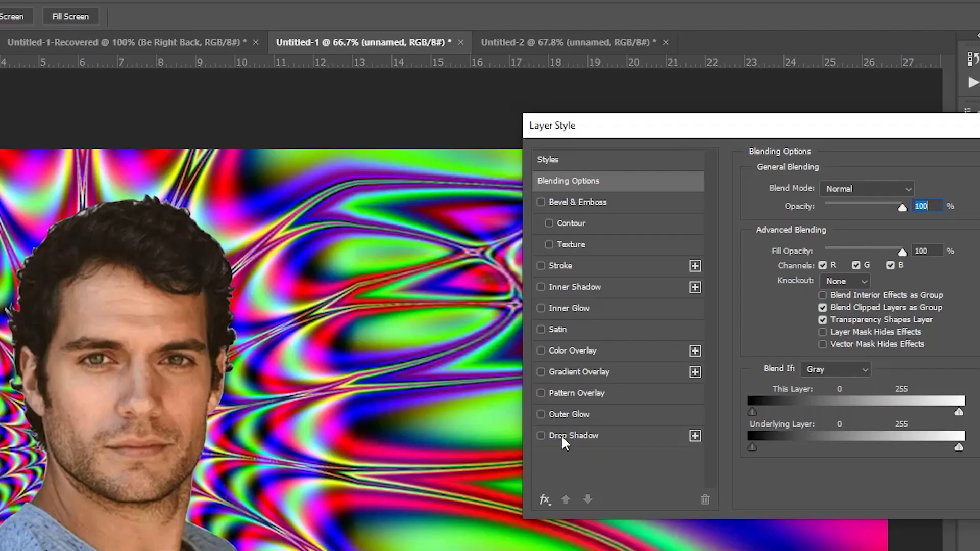
pyautogui.click(562, 435)
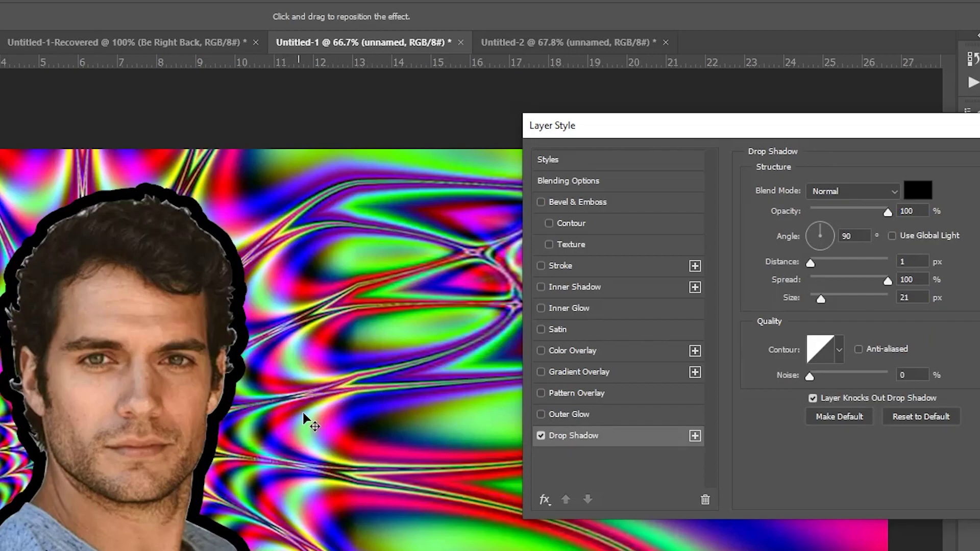
pyautogui.click(917, 190)
pyautogui.moveTo(772, 299); pyautogui.dragTo(738, 279)
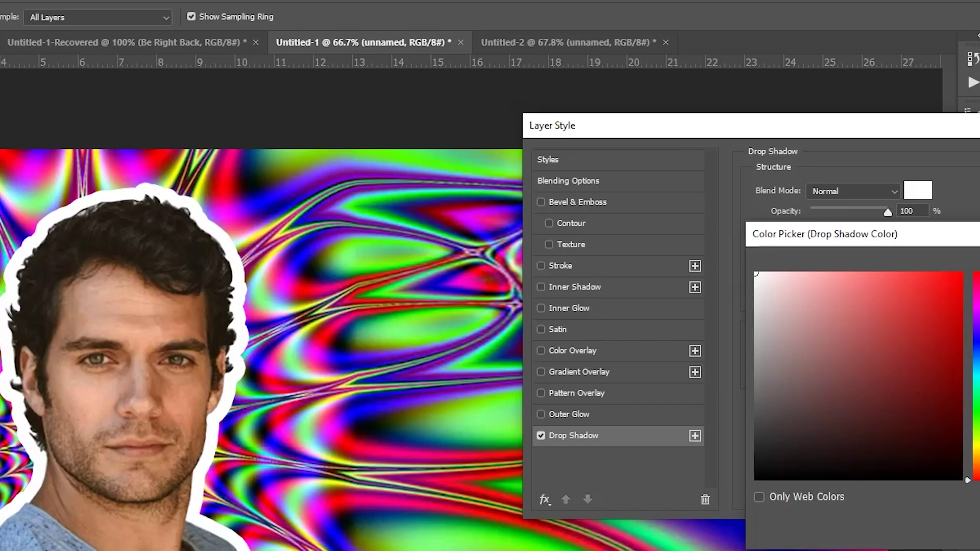
pyautogui.press('Return')
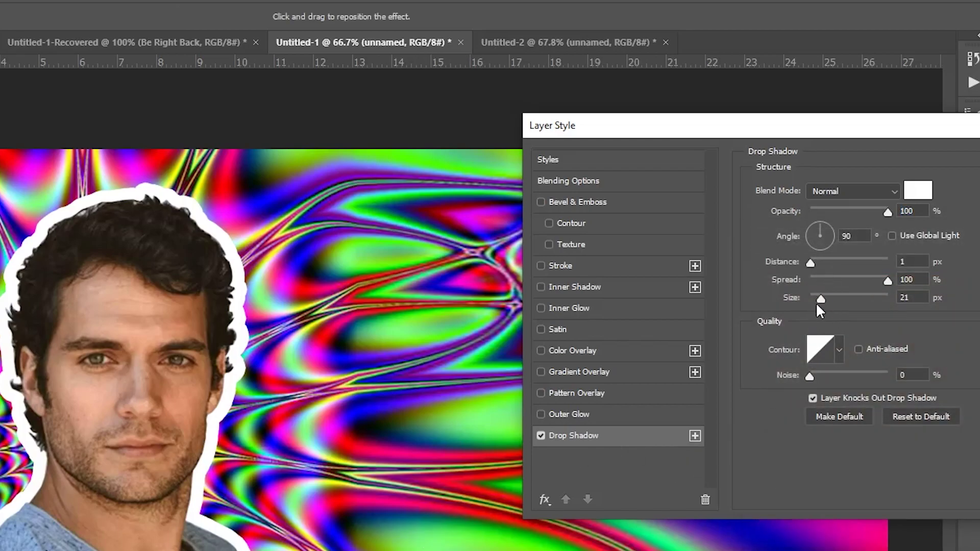
# Fine-tune the white drop shadow to a solid outline with 0 px distance, 100% spread and 16 px size.
pyautogui.moveTo(821, 298); pyautogui.dragTo(818, 299)
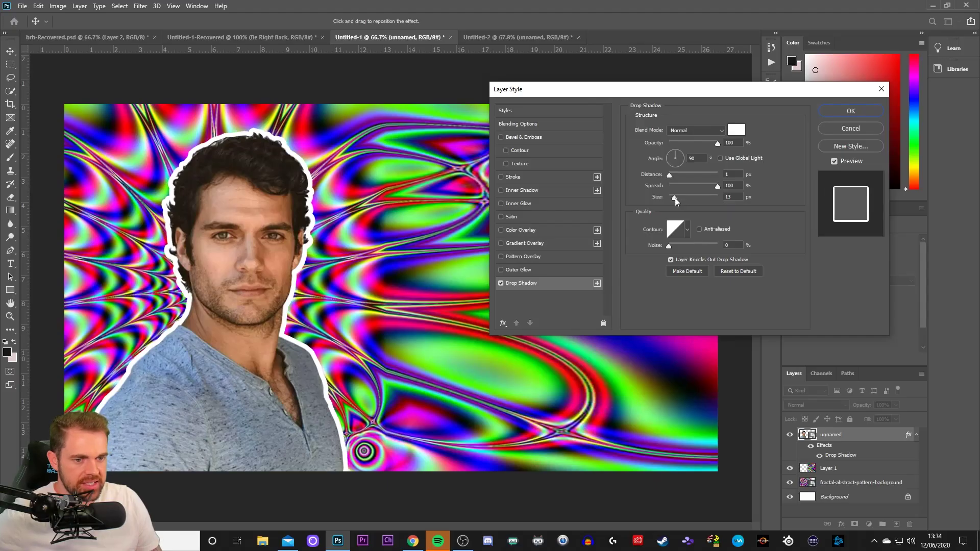
pyautogui.click(675, 198)
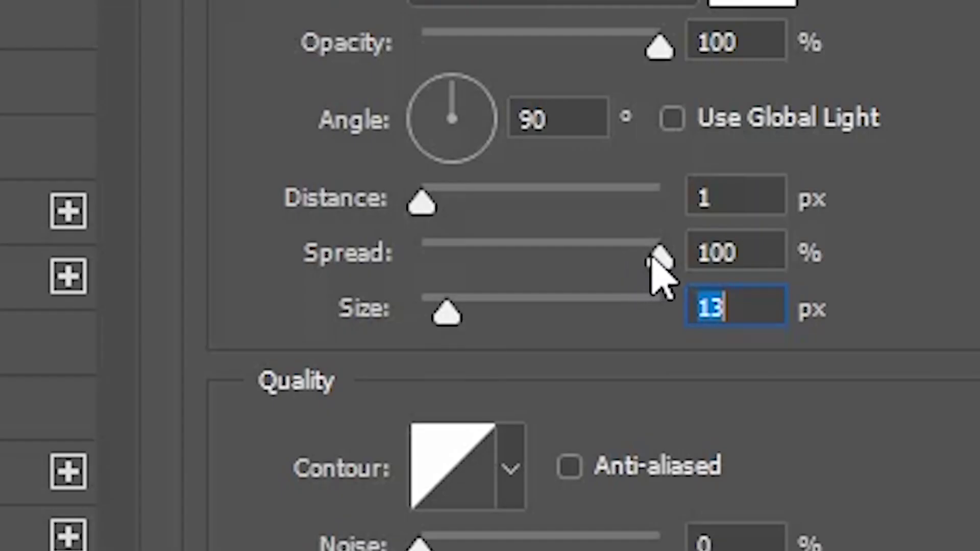
pyautogui.moveTo(653, 260); pyautogui.dragTo(518, 247)
pyautogui.moveTo(688, 183)
pyautogui.mouseDown()
pyautogui.moveTo(683, 190)
pyautogui.moveTo(694, 188)
pyautogui.mouseUp()
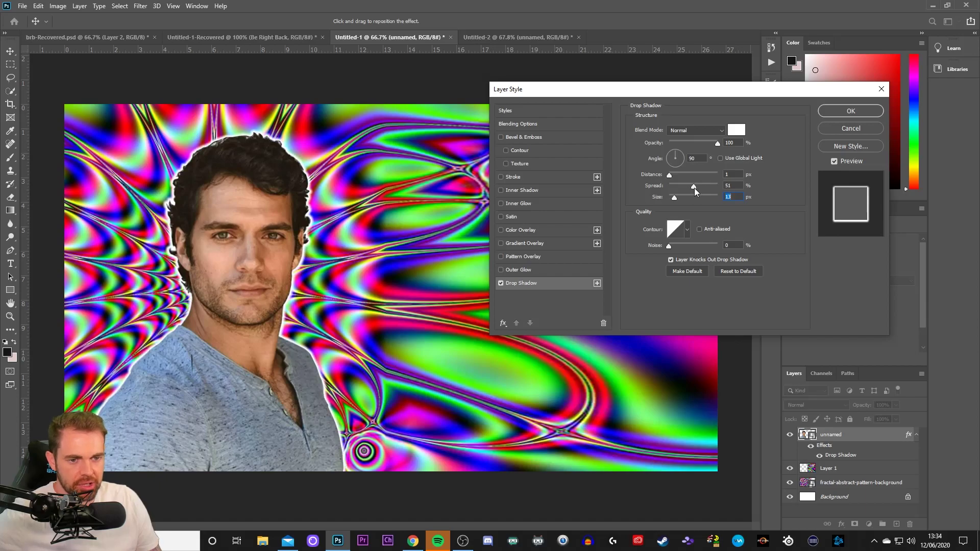
pyautogui.hotkey('shift', 'Tab')
pyautogui.write('100')
pyautogui.moveTo(718, 185); pyautogui.dragTo(698, 198)
pyautogui.moveTo(699, 198); pyautogui.dragTo(675, 196)
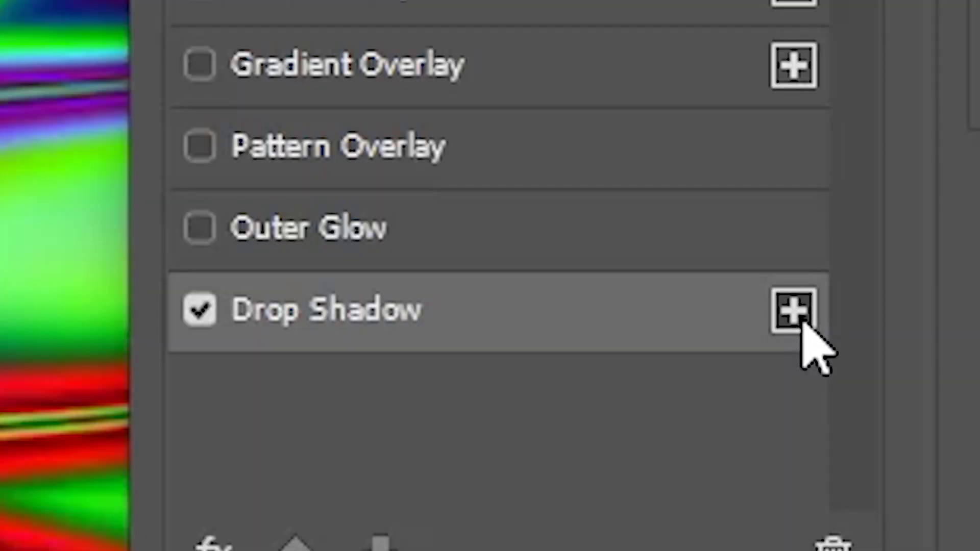
# Add a second Drop Shadow to the cut-out man's layer and set its colour to black (000000).
pyautogui.click(802, 320)
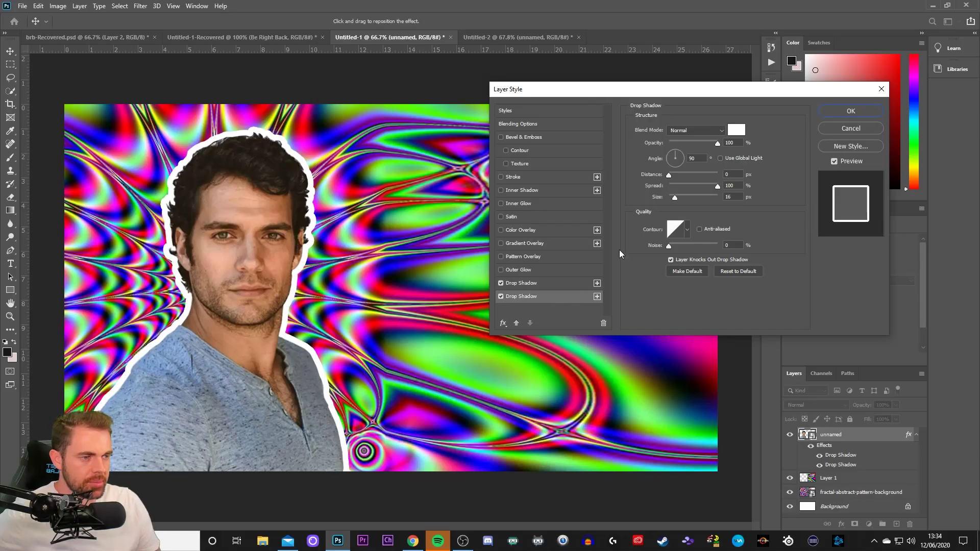
pyautogui.click(735, 131)
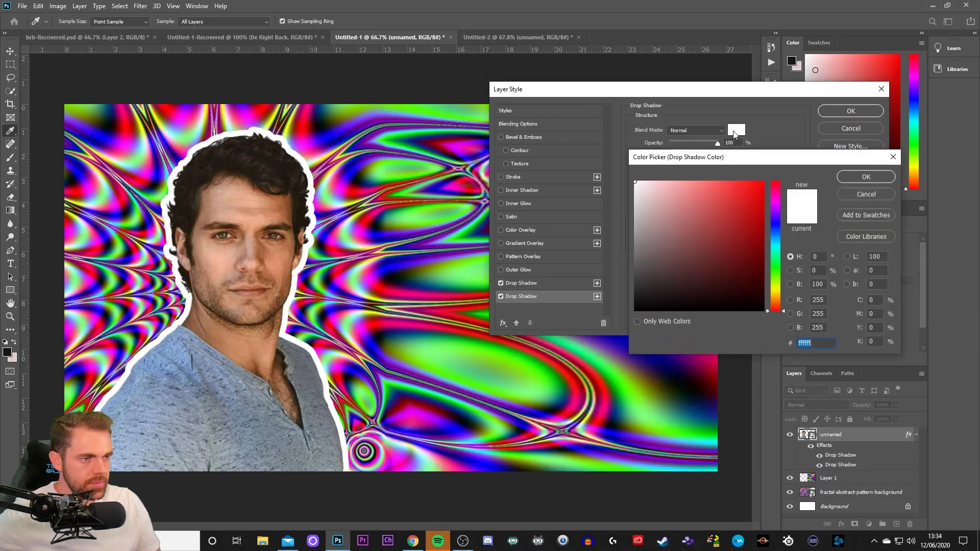
pyautogui.click(637, 309)
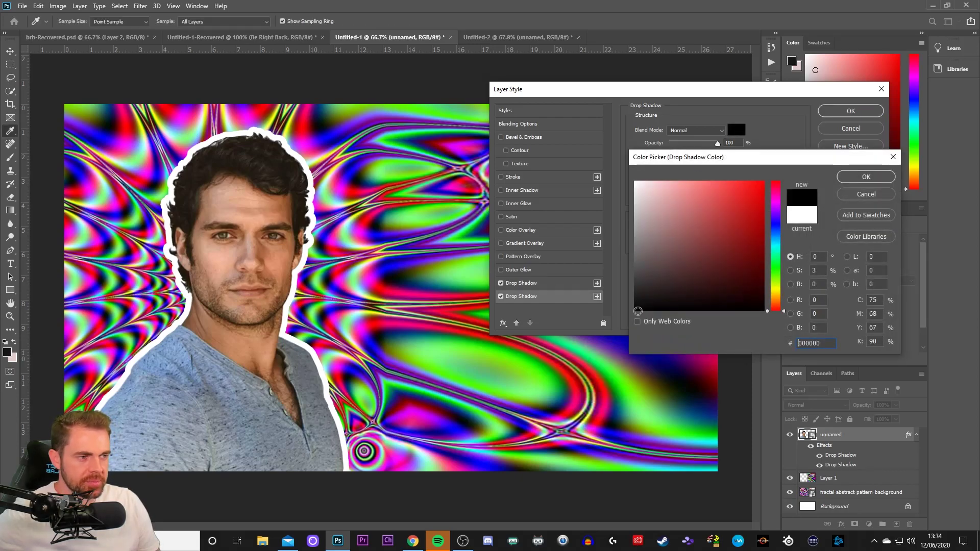
pyautogui.click(877, 179)
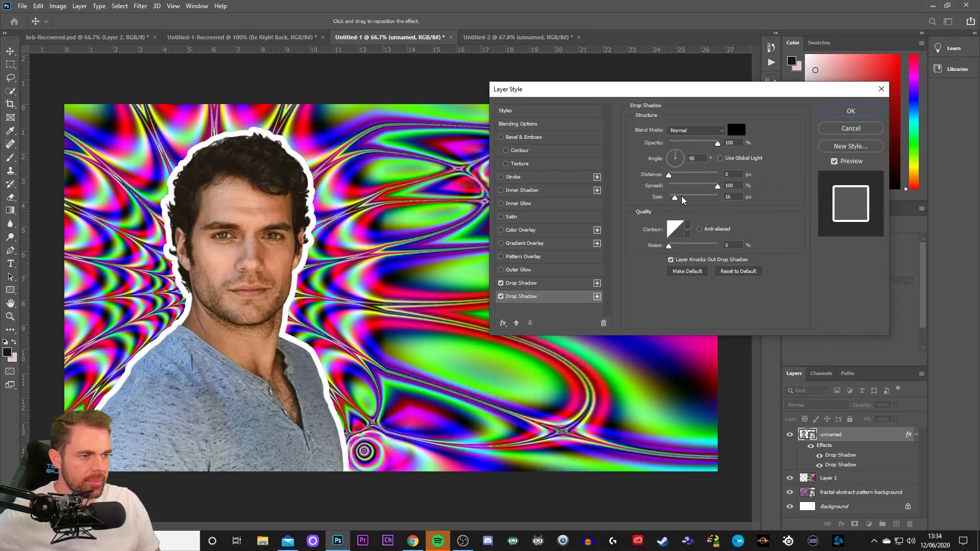
# Set the black drop shadow's size to 35 px, keep its distance at 0 px, and apply the layer style.
pyautogui.moveTo(674, 202); pyautogui.dragTo(679, 203)
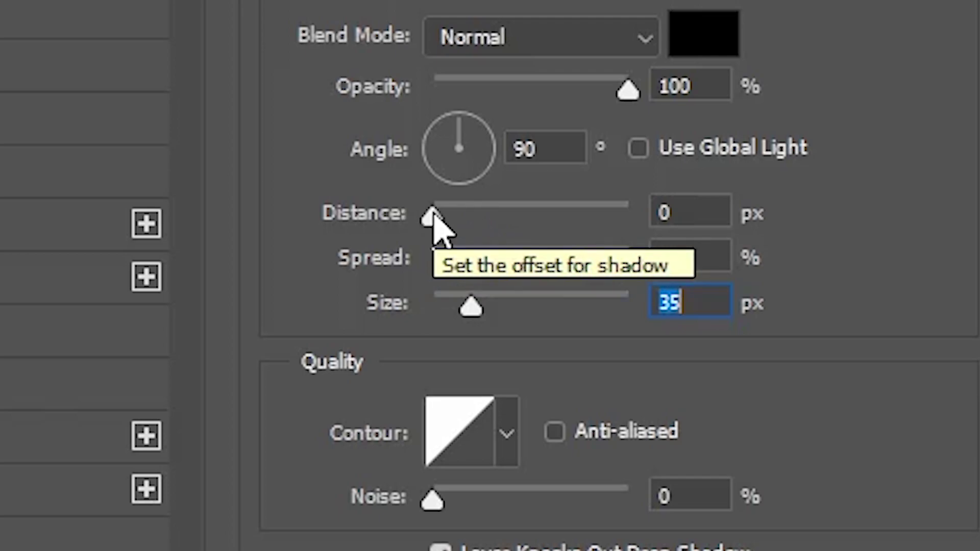
pyautogui.moveTo(433, 217); pyautogui.dragTo(457, 183)
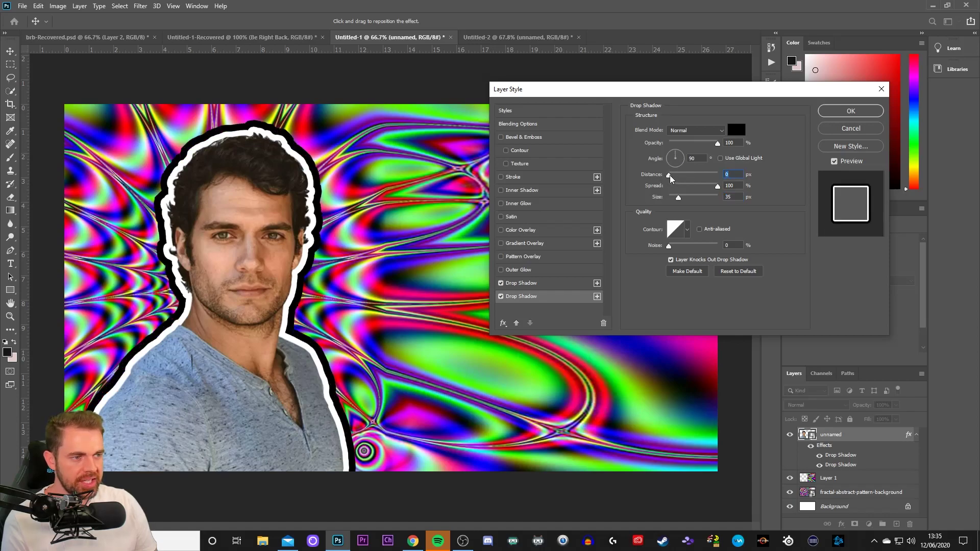
pyautogui.moveTo(670, 178); pyautogui.dragTo(648, 196)
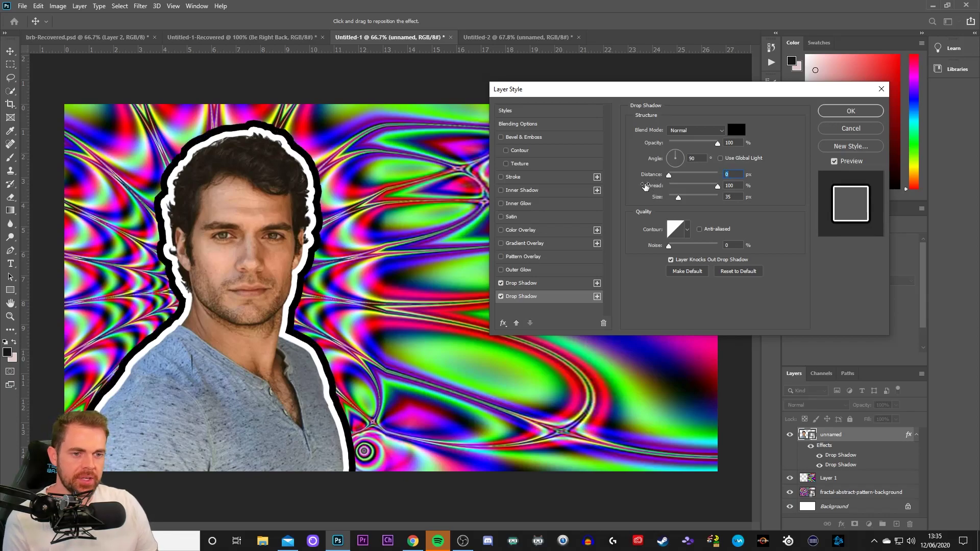
pyautogui.click(851, 111)
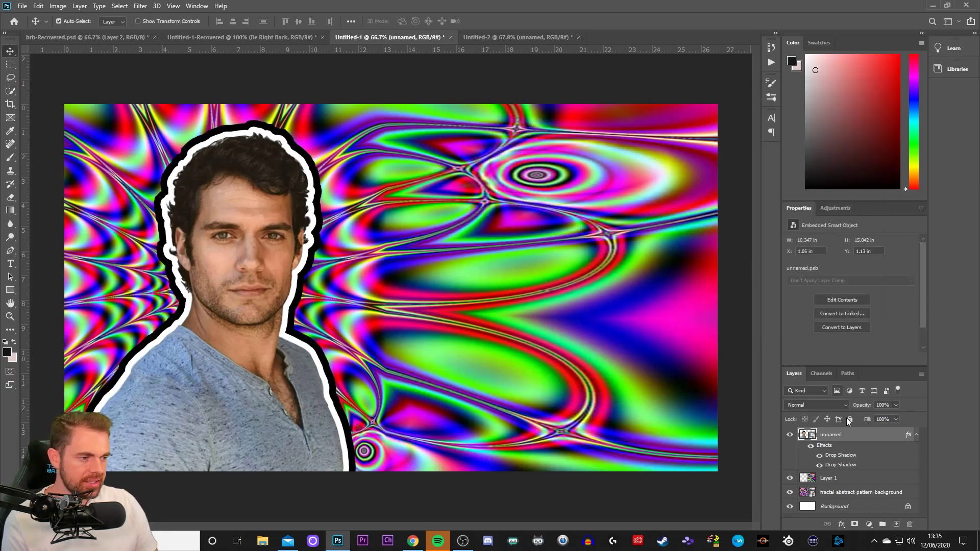
# Merge Layer 1 and the fractal-abstract-pattern-background layer into a single layer.
pyautogui.click(837, 493)
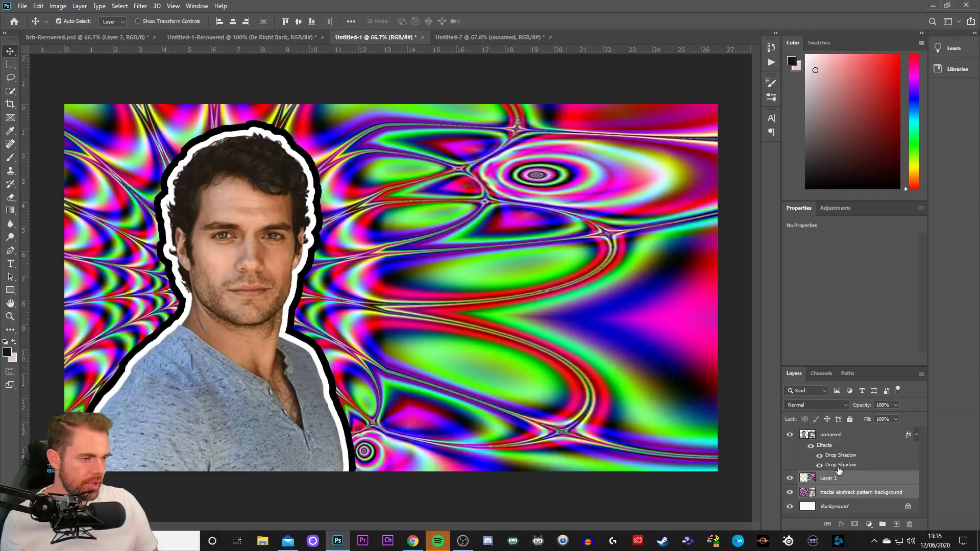
pyautogui.click(468, 383)
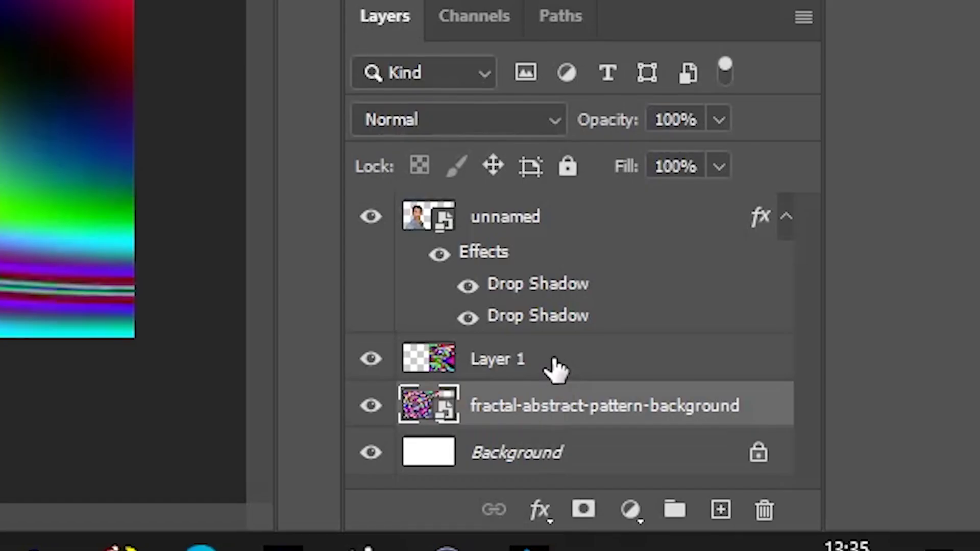
pyautogui.keyDown('shift'); pyautogui.click(843, 482); pyautogui.keyUp('shift')
pyautogui.rightClick(845, 483)
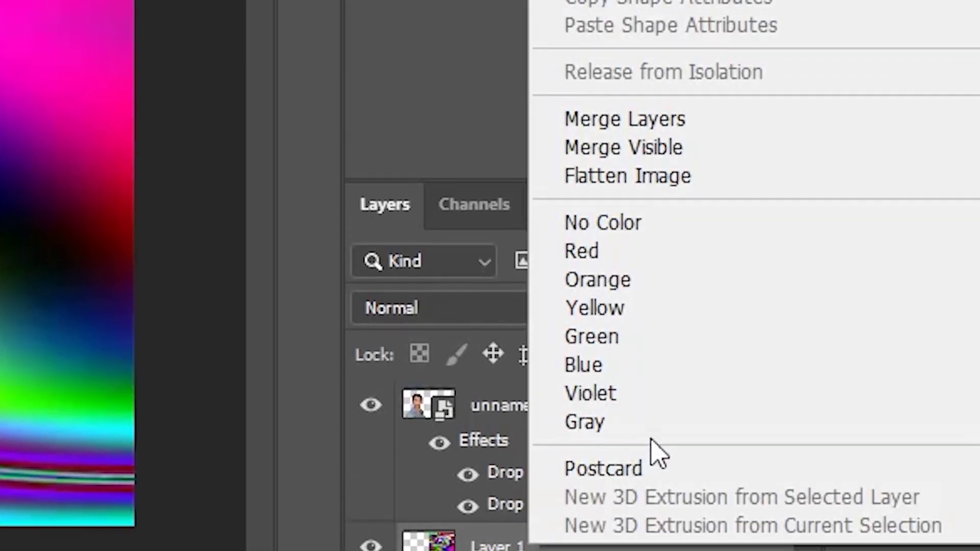
pyautogui.click(680, 254)
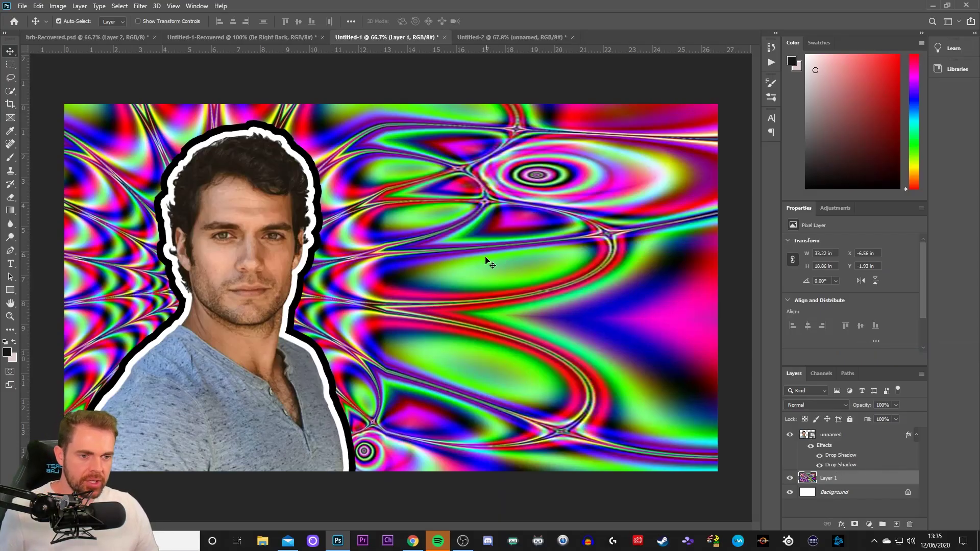
# Add a Color Overlay in dark grey to the merged fractal layer through its blending options.
pyautogui.rightClick(816, 480)
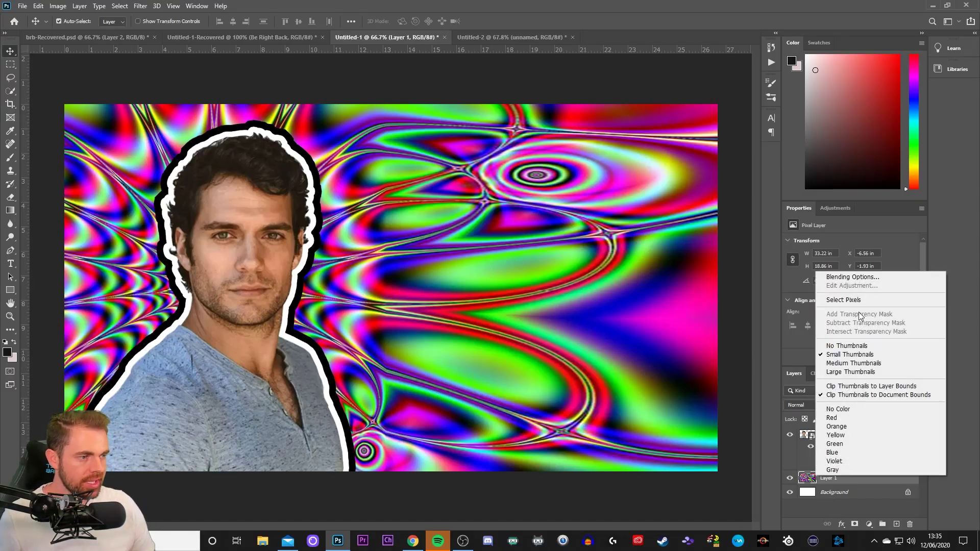
pyautogui.click(857, 278)
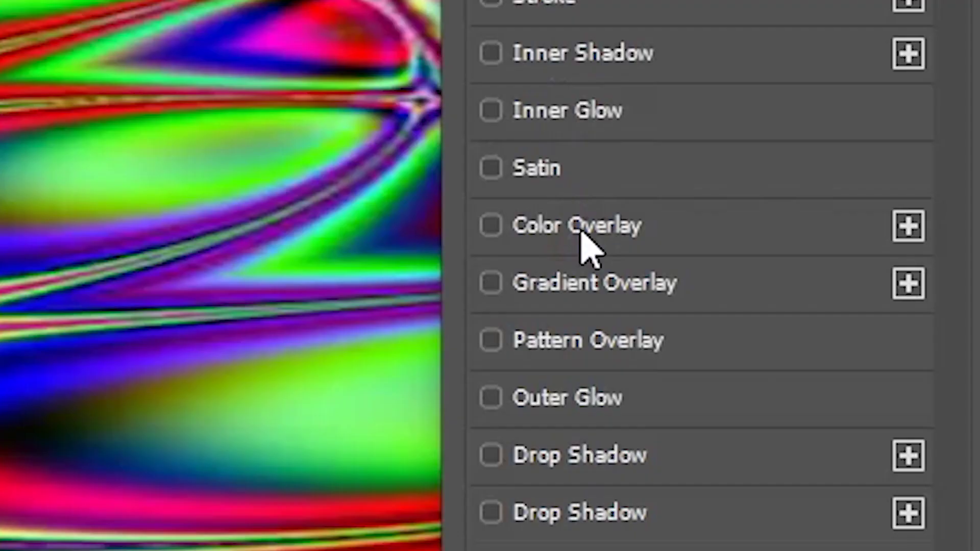
pyautogui.click(522, 231)
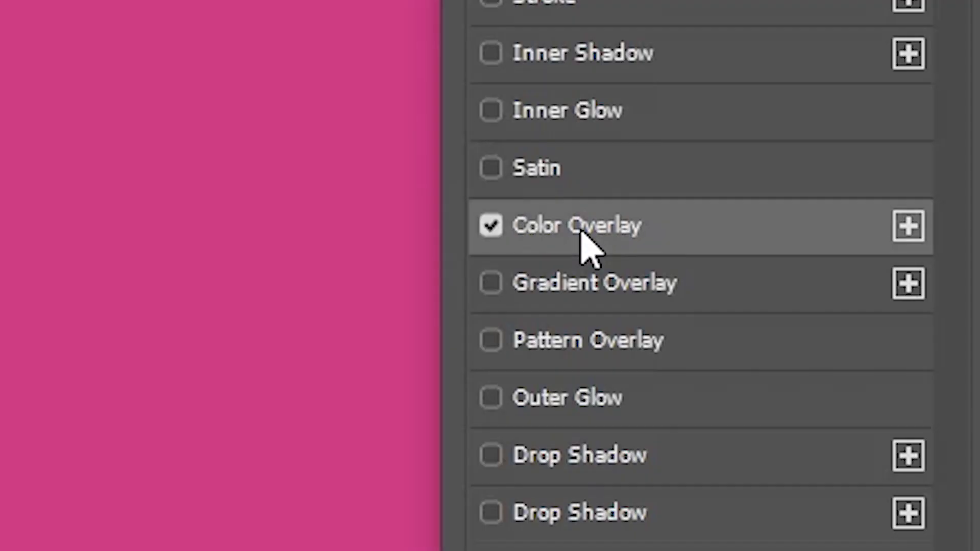
pyautogui.moveTo(717, 143); pyautogui.dragTo(669, 143)
pyautogui.click(737, 130)
pyautogui.moveTo(645, 302); pyautogui.dragTo(637, 281)
# Set the dark grey Color Overlay's opacity to 18% and apply the layer style.
pyautogui.moveTo(363, 283); pyautogui.dragTo(388, 278)
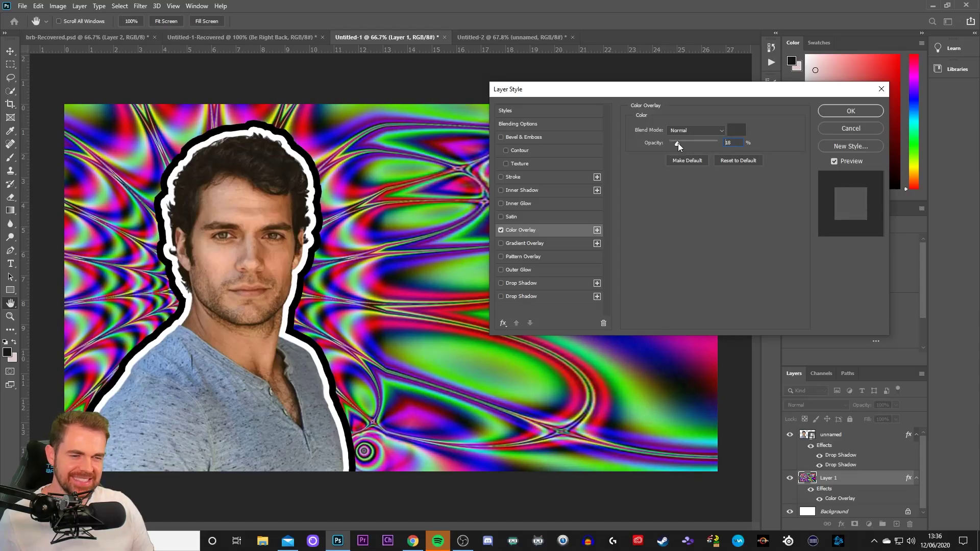
pyautogui.moveTo(714, 92); pyautogui.dragTo(651, 128)
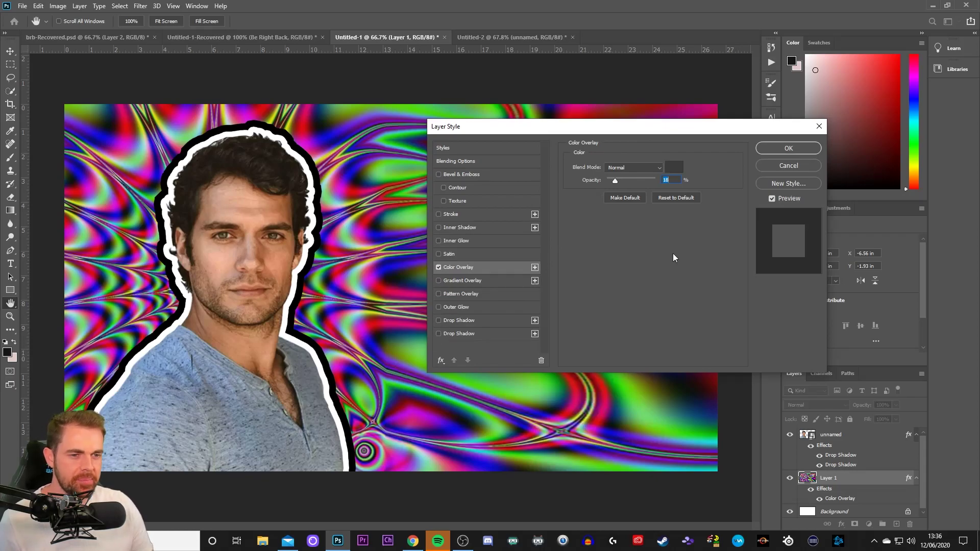
pyautogui.click(786, 147)
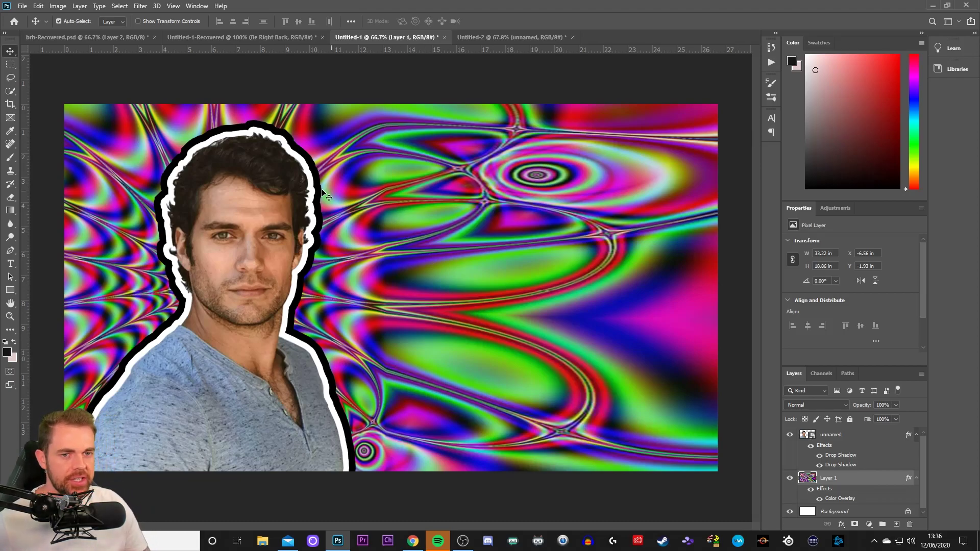
# Shift the cut-out man slightly further left in the design to make room for text.
pyautogui.click(11, 264)
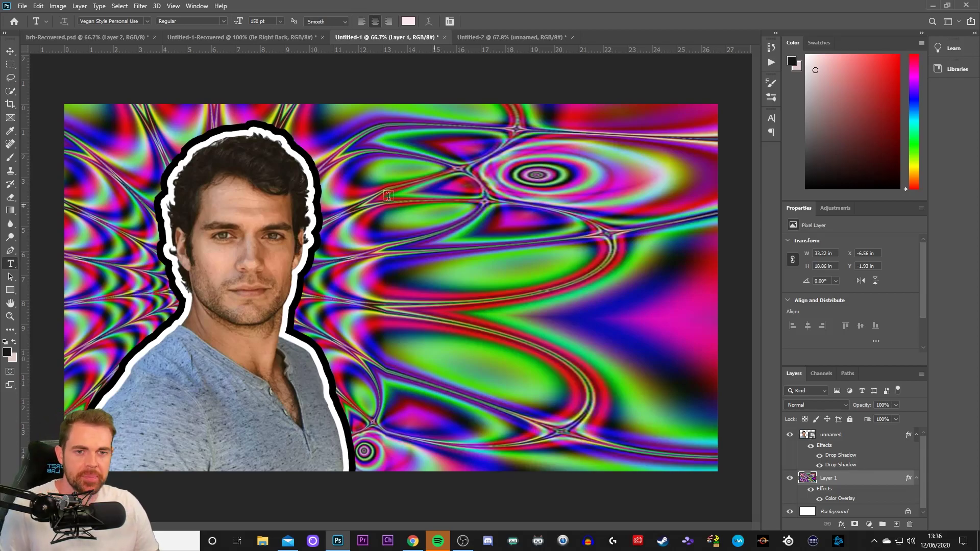
pyautogui.press('v')
pyautogui.moveTo(239, 201); pyautogui.dragTo(231, 202)
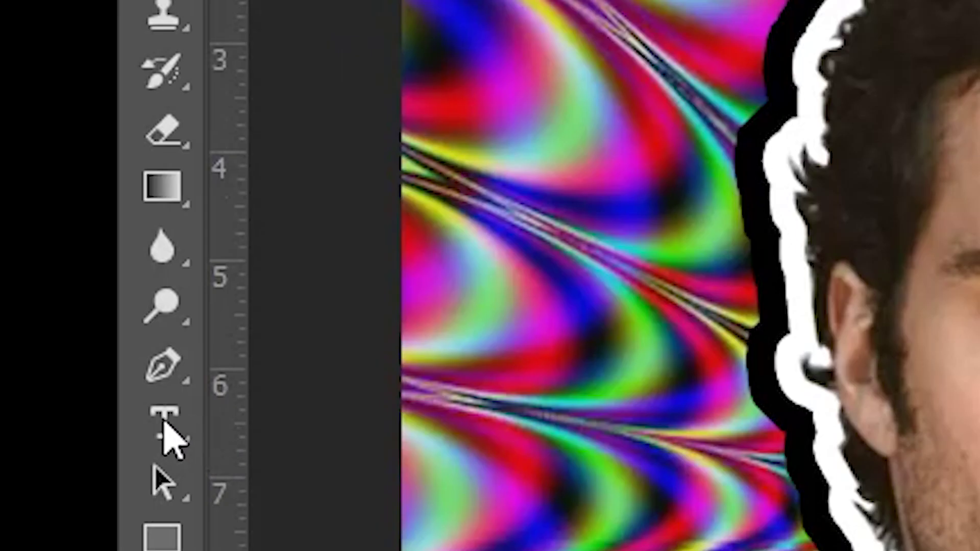
# Create a text layer to the right of the man and set its font to BigNoodleTitling.
pyautogui.click(11, 265)
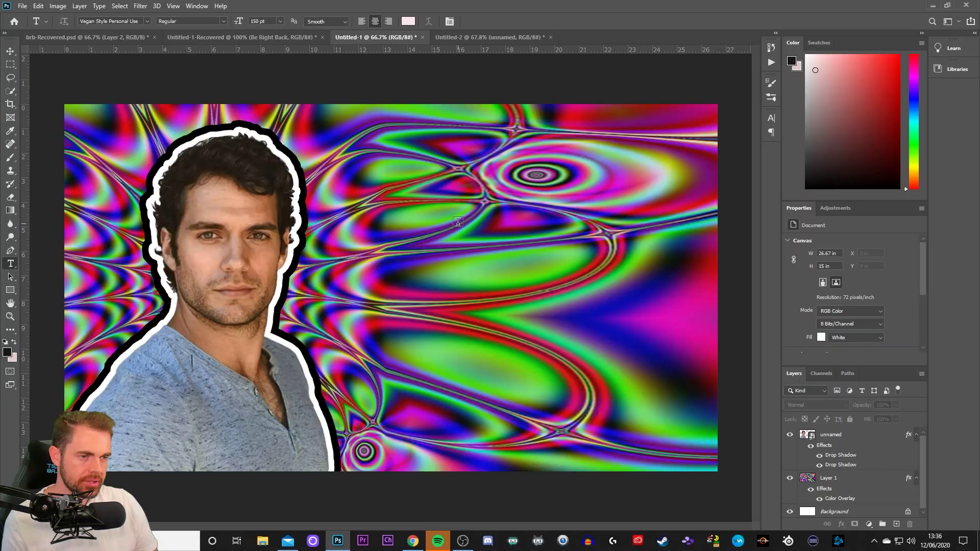
pyautogui.click(308, 225)
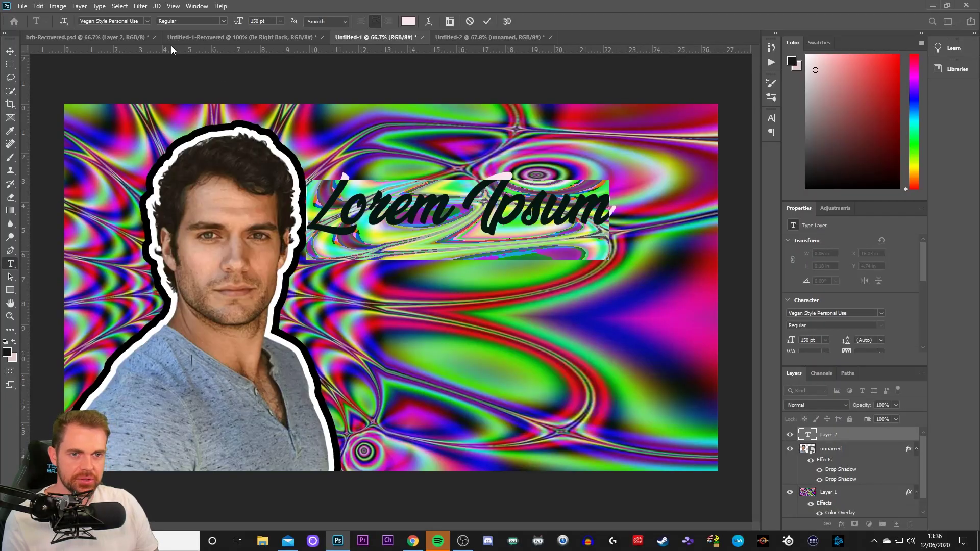
pyautogui.click(147, 21)
pyautogui.scroll(15, 156, 149)
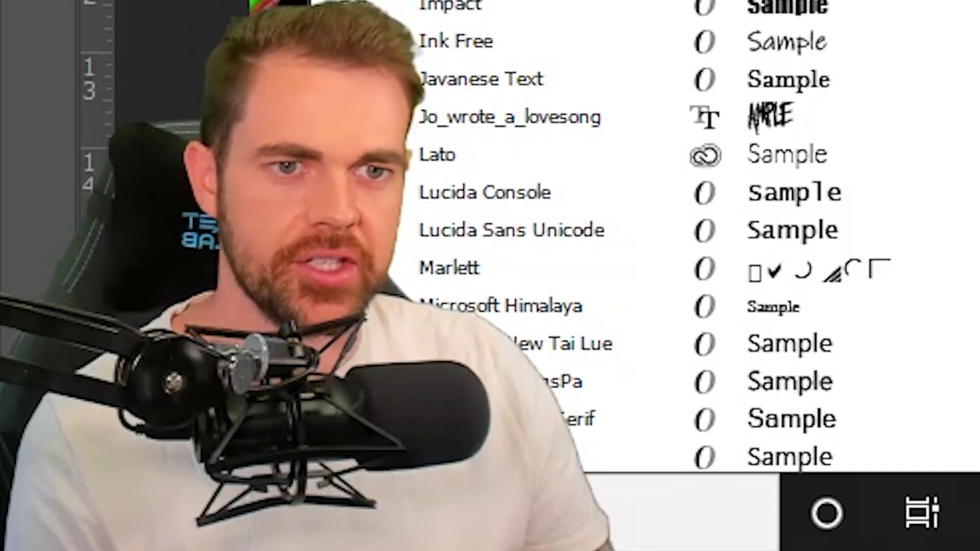
pyautogui.press('Return')
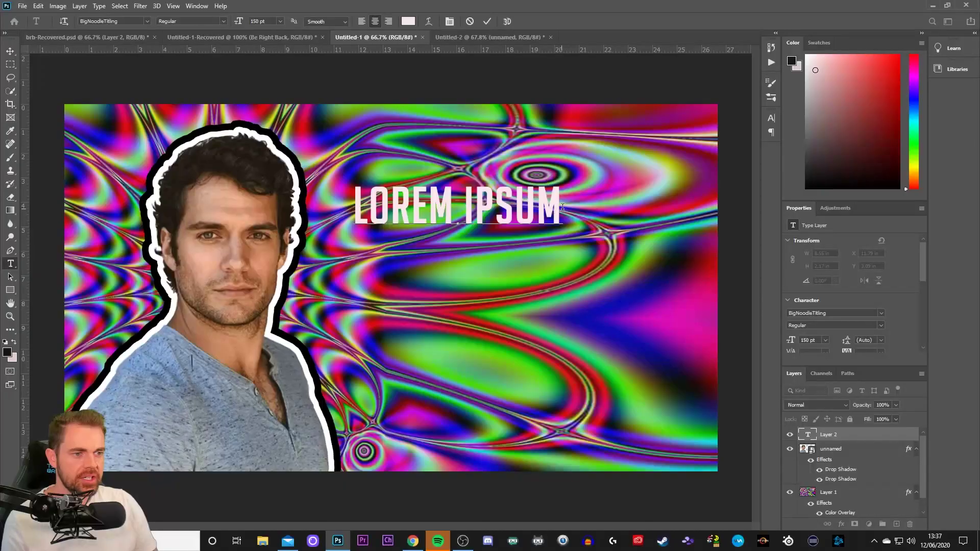
# Commit the placeholder text and move it lower and further right over the fractal pattern.
pyautogui.hotkey('ctrl', 'Return')
pyautogui.press('v')
pyautogui.moveTo(485, 210); pyautogui.dragTo(546, 239)
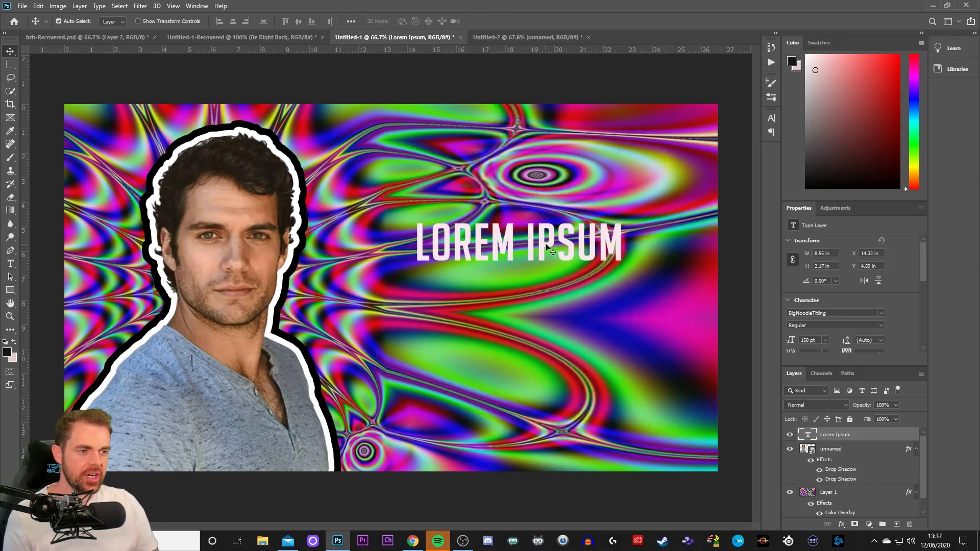
# Replace the placeholder text with "Look like this" and "in 5 minutes!" on two lines.
pyautogui.doubleClick(546, 243)
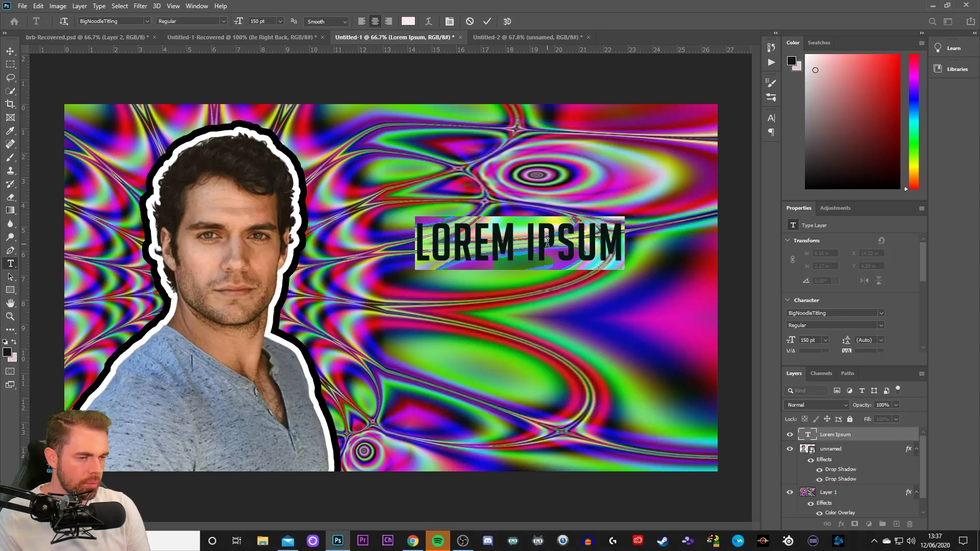
pyautogui.write('LOOK LIKE THIS')
pyautogui.press('Return')
pyautogui.write('IN 5 MINUTES!')
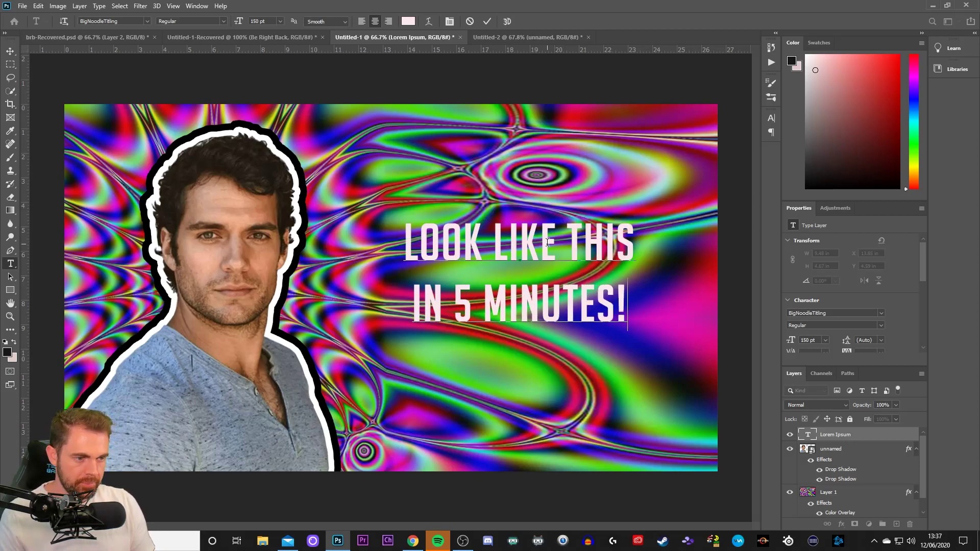
pyautogui.click(10, 51)
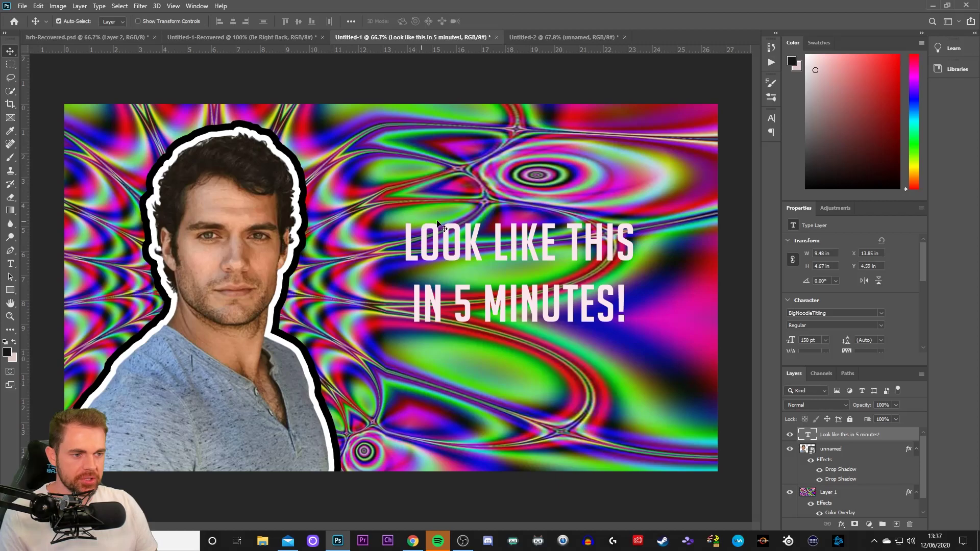
# Enlarge the two-line text to about 162% with Free Transform and shift the cut-out man further left, away from it.
pyautogui.hotkey('ctrl', 't')
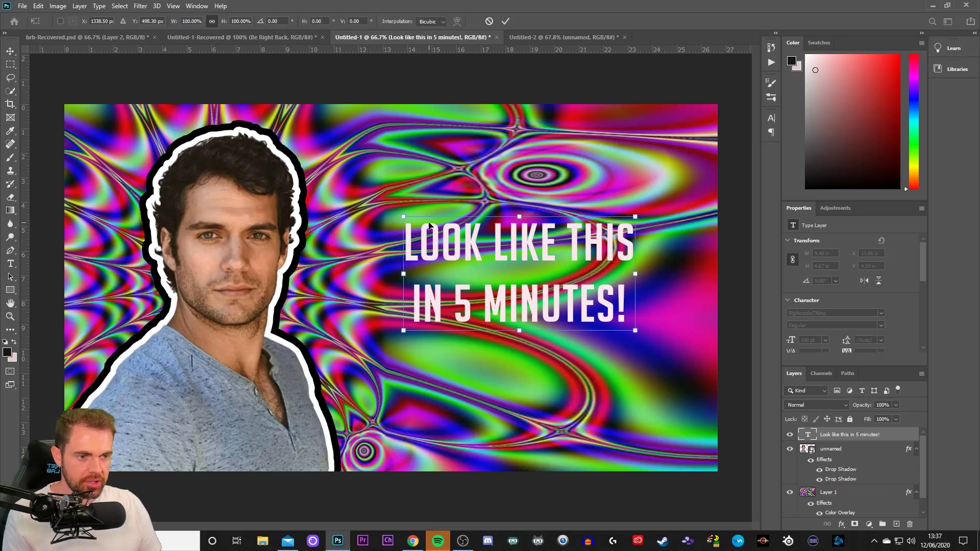
pyautogui.moveTo(404, 217); pyautogui.dragTo(321, 176)
pyautogui.moveTo(494, 224); pyautogui.dragTo(532, 223)
pyautogui.moveTo(674, 328); pyautogui.dragTo(696, 336)
pyautogui.moveTo(242, 243); pyautogui.dragTo(256, 243)
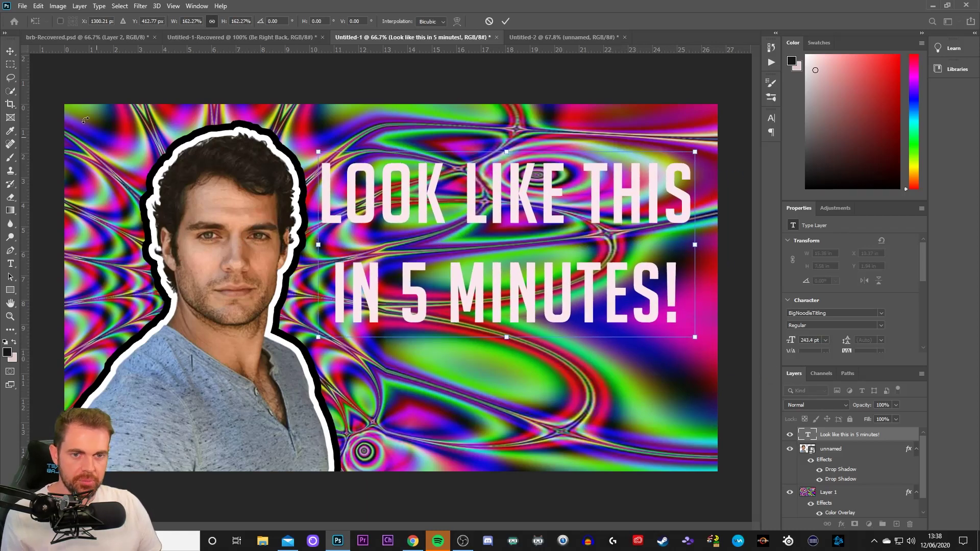
pyautogui.click(10, 51)
pyautogui.moveTo(209, 229); pyautogui.dragTo(188, 228)
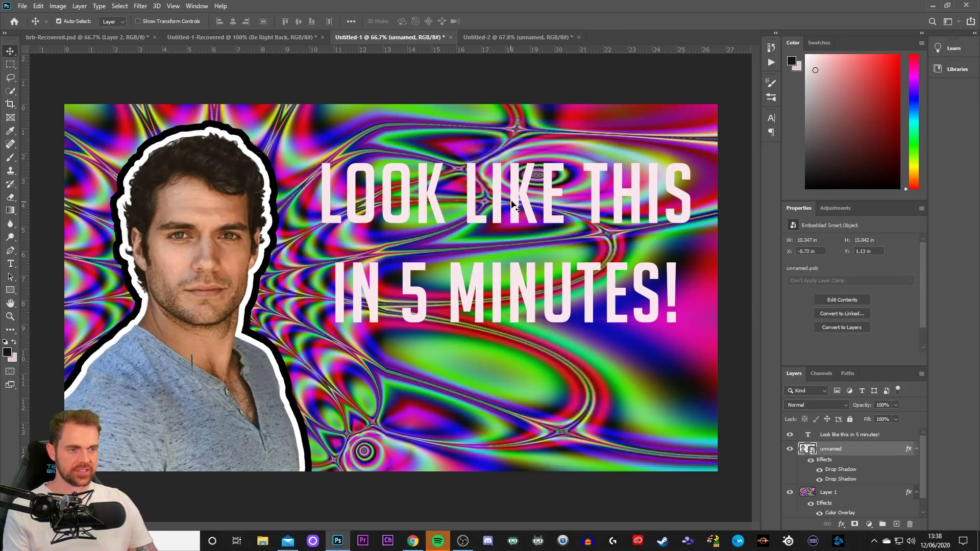
# Apply the black 35 px Drop Shadow to the text layer through its blending options, with the white drop shadow turned off.
pyautogui.rightClick(852, 436)
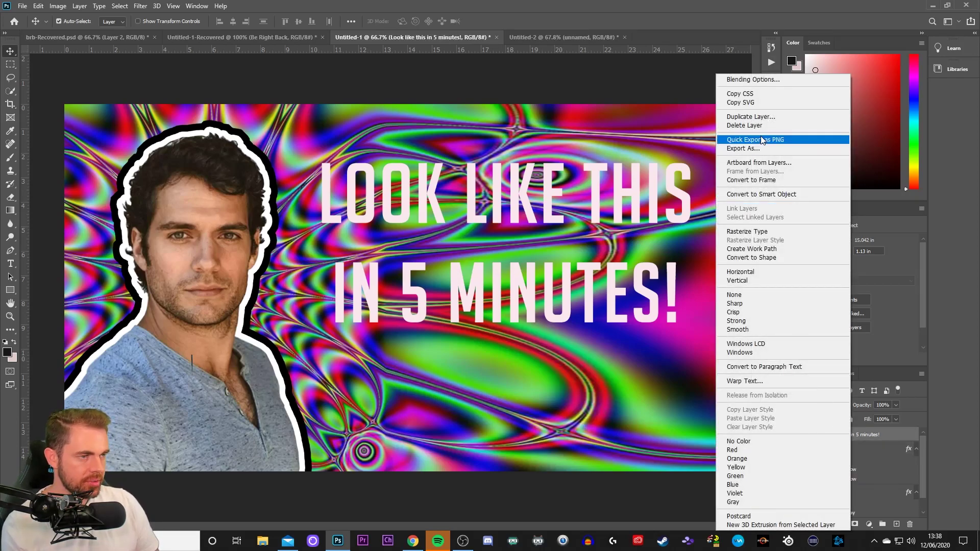
pyautogui.click(759, 80)
pyautogui.moveTo(613, 126); pyautogui.dragTo(786, 35)
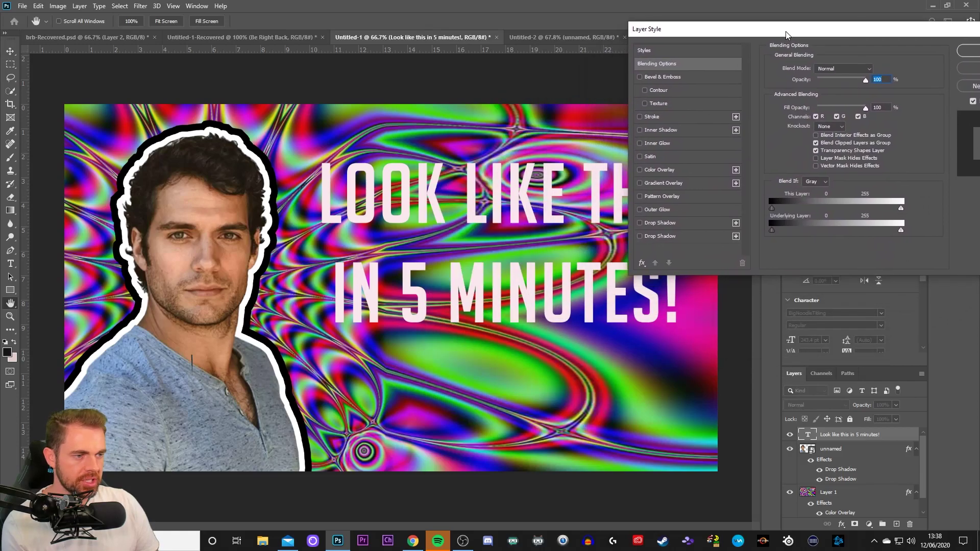
pyautogui.click(658, 224)
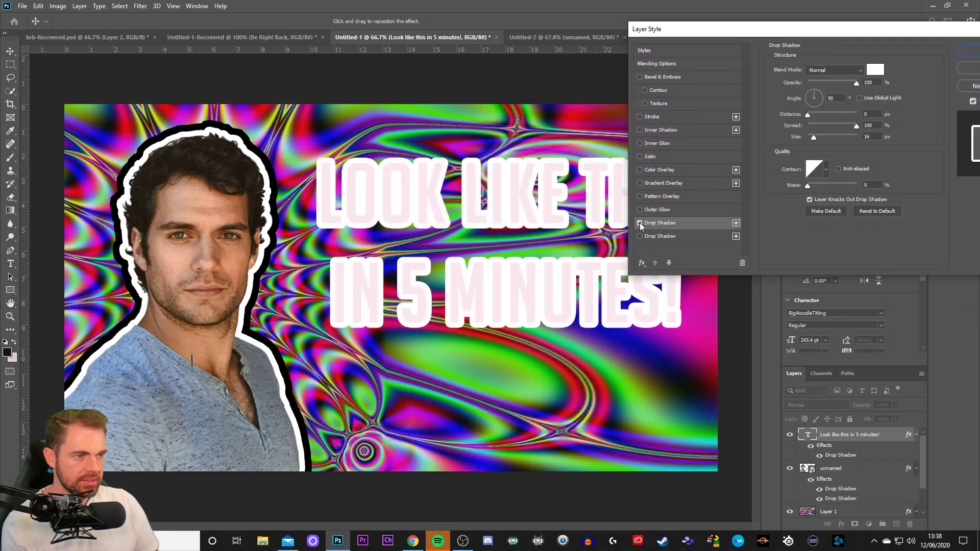
pyautogui.click(639, 222)
pyautogui.click(639, 236)
pyautogui.moveTo(791, 32)
pyautogui.mouseDown()
pyautogui.moveTo(804, 35)
pyautogui.moveTo(787, 35)
pyautogui.mouseUp()
pyautogui.click(668, 236)
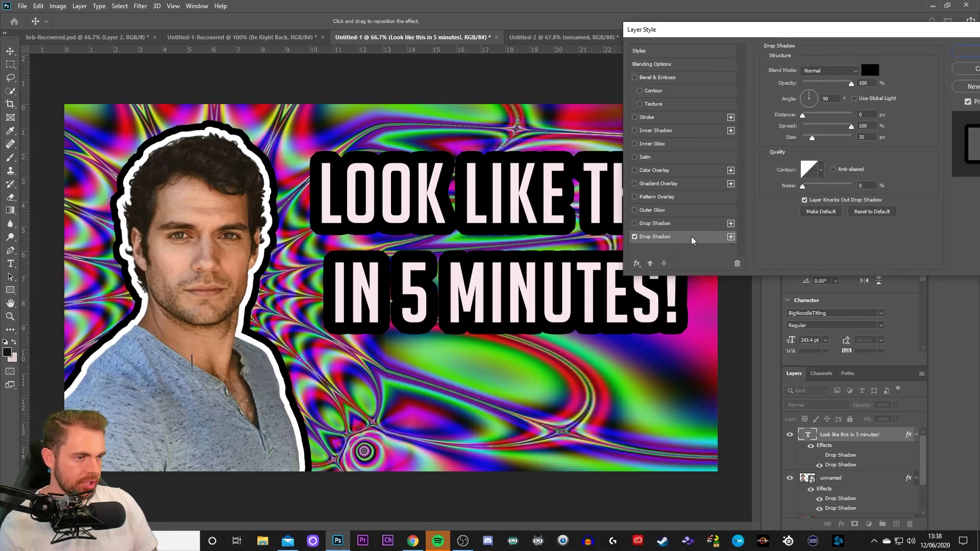
# Reduce the text's black Drop Shadow to 13 px, add another Drop Shadow instance beneath it and open its colour for editing.
pyautogui.moveTo(809, 138); pyautogui.dragTo(808, 138)
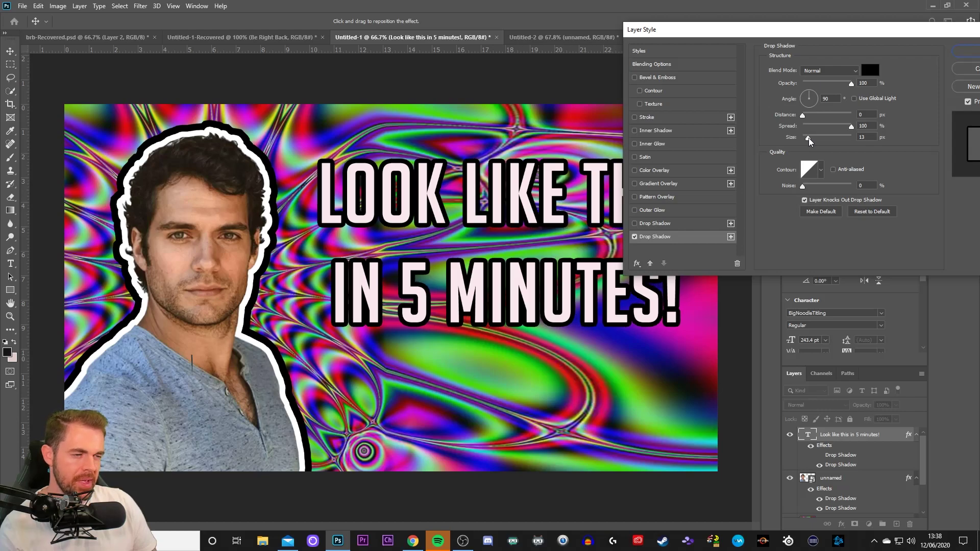
pyautogui.click(731, 237)
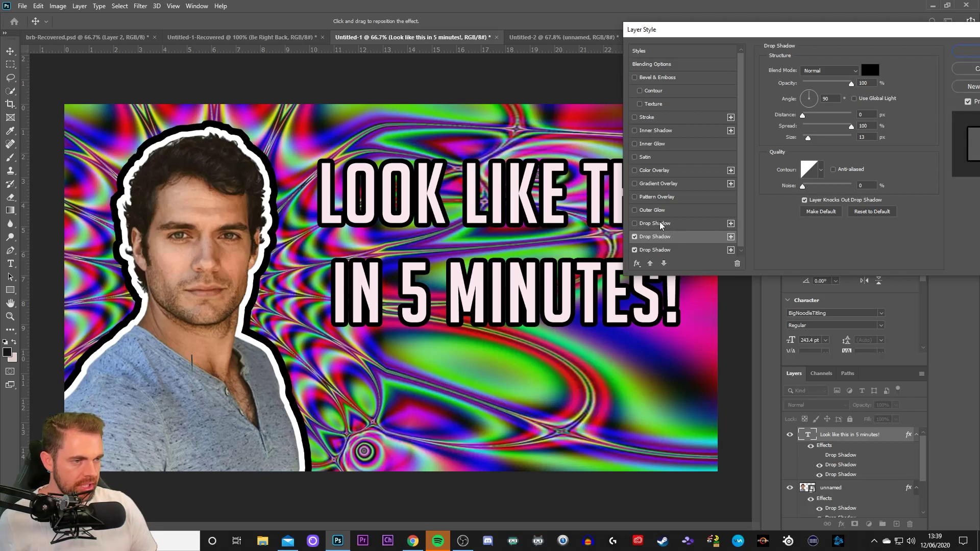
pyautogui.click(661, 250)
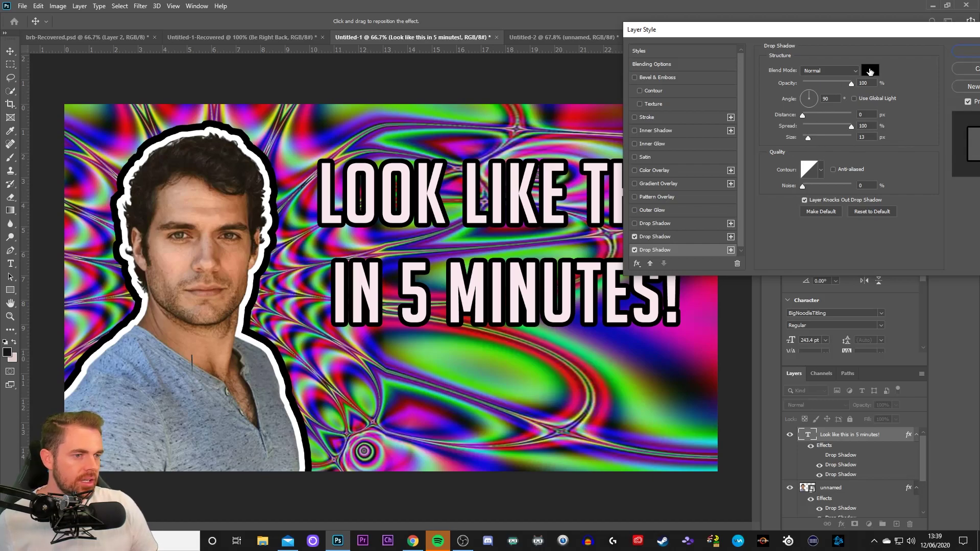
pyautogui.click(870, 70)
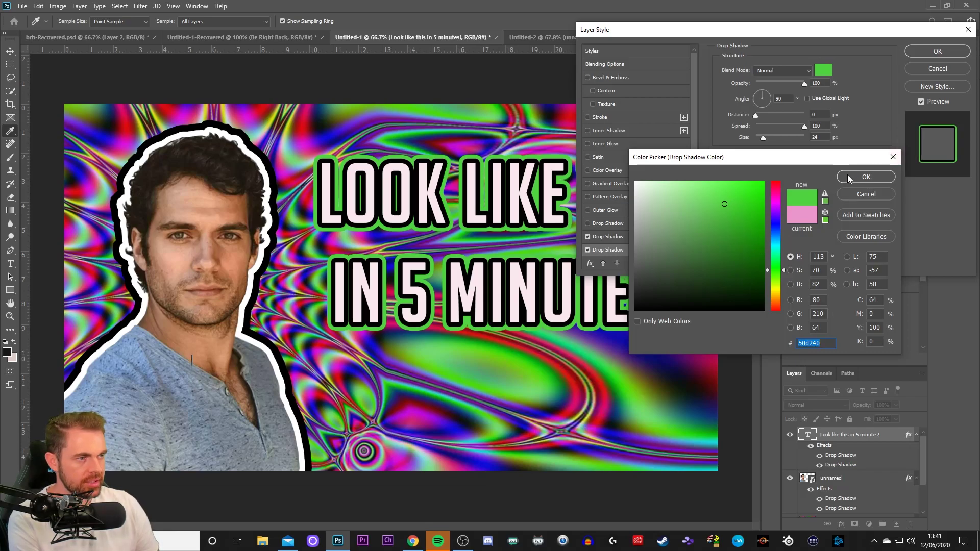
# Try out outer text shadow colours sampled from the man's face, his shirt area and the fractal pattern.
pyautogui.click(893, 158)
pyautogui.click(828, 72)
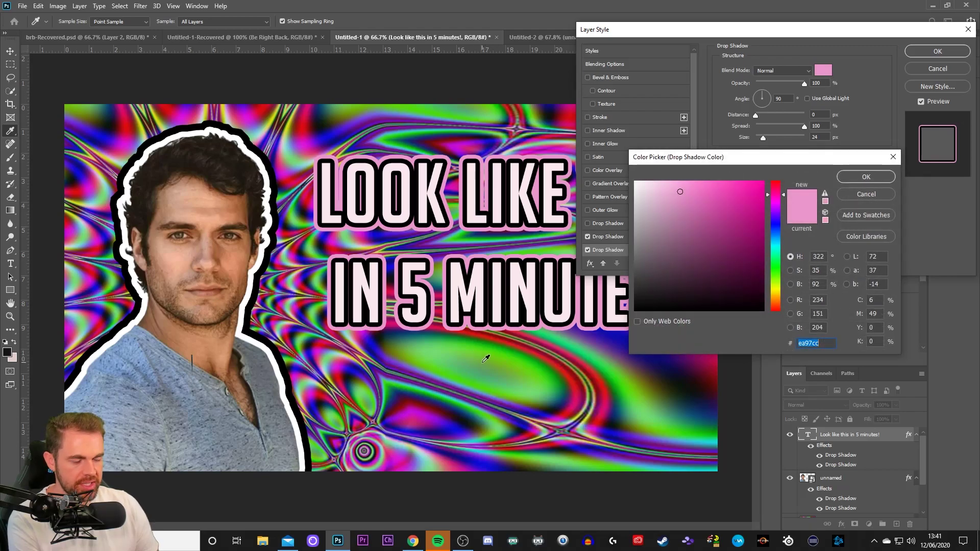
pyautogui.click(237, 259)
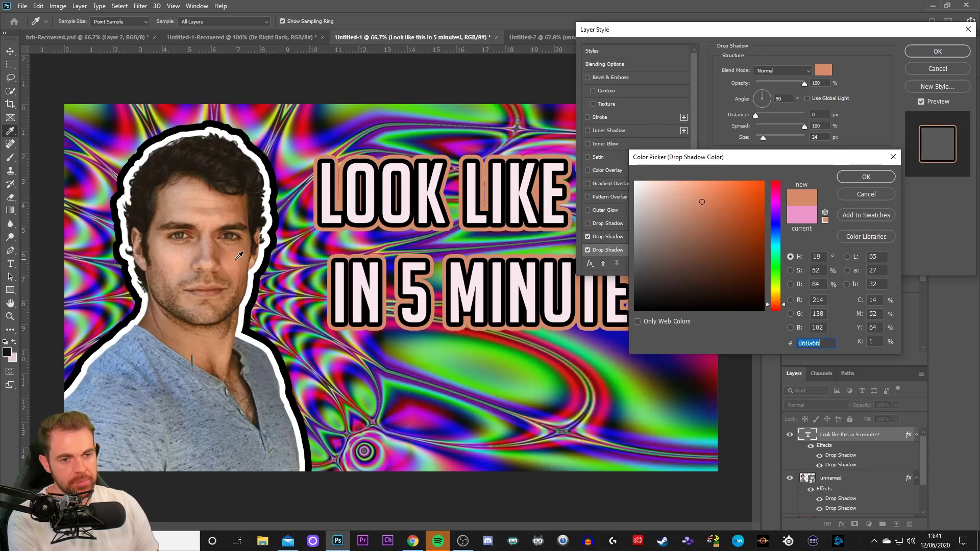
pyautogui.click(242, 392)
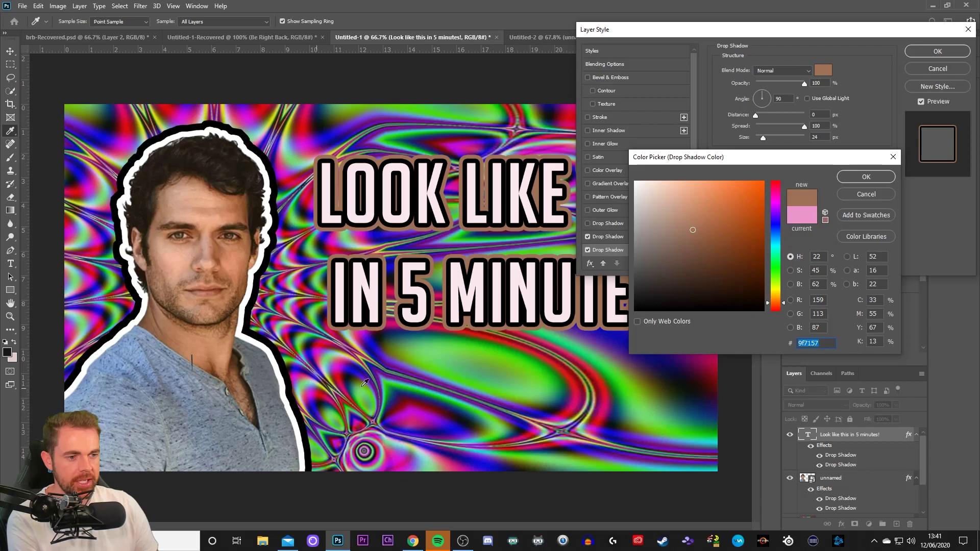
pyautogui.click(500, 361)
pyautogui.click(424, 137)
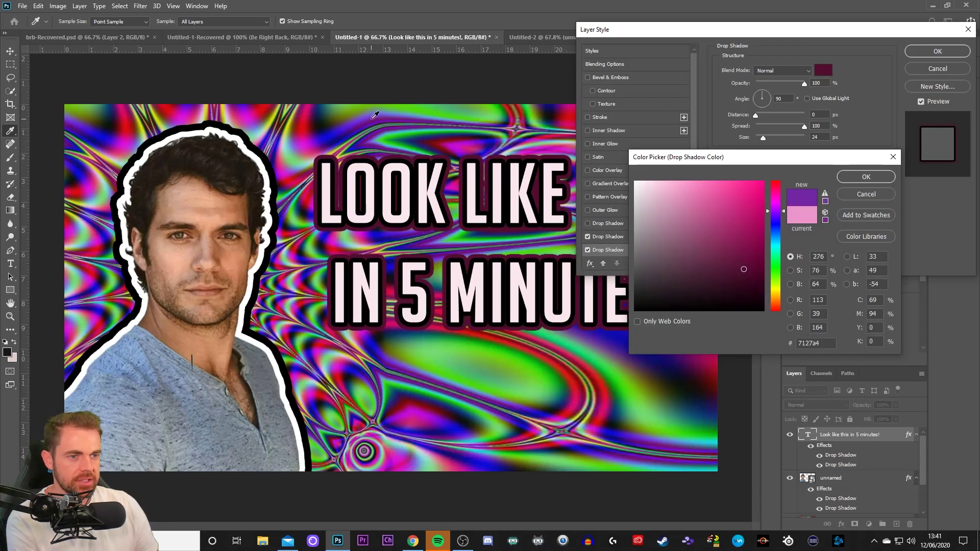
pyautogui.click(328, 116)
# Colour the outer text shadow green (47cd36) by sampling the fractal pattern, and apply the layer style.
pyautogui.click(478, 373)
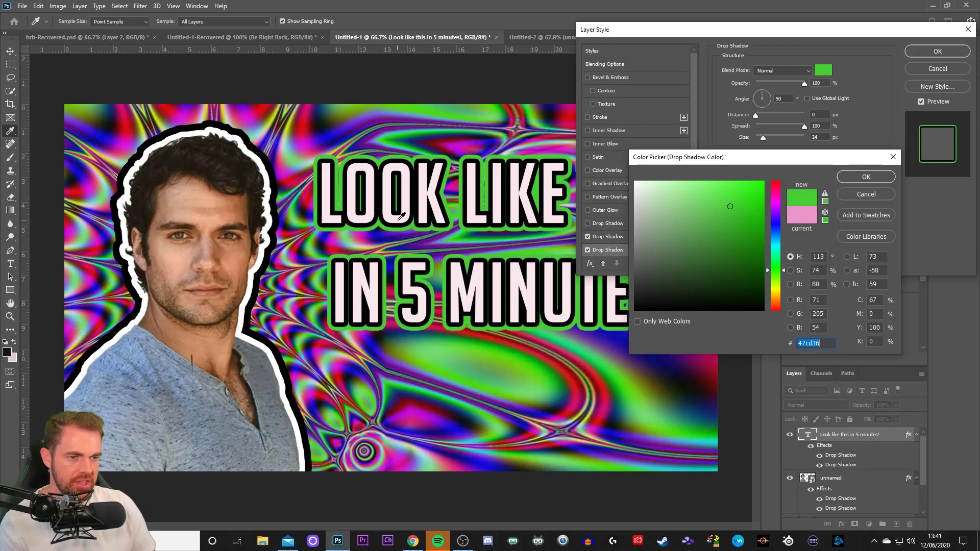
pyautogui.click(865, 177)
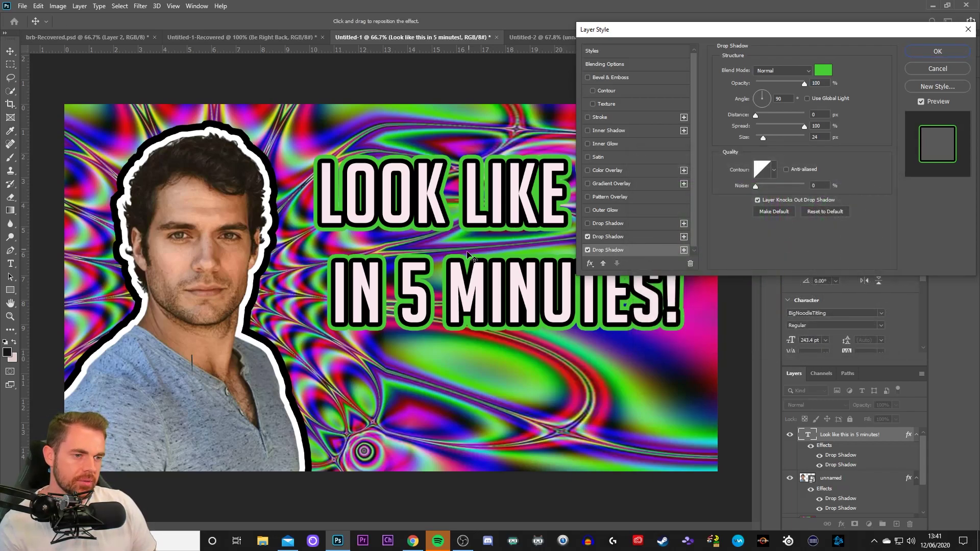
pyautogui.click(938, 50)
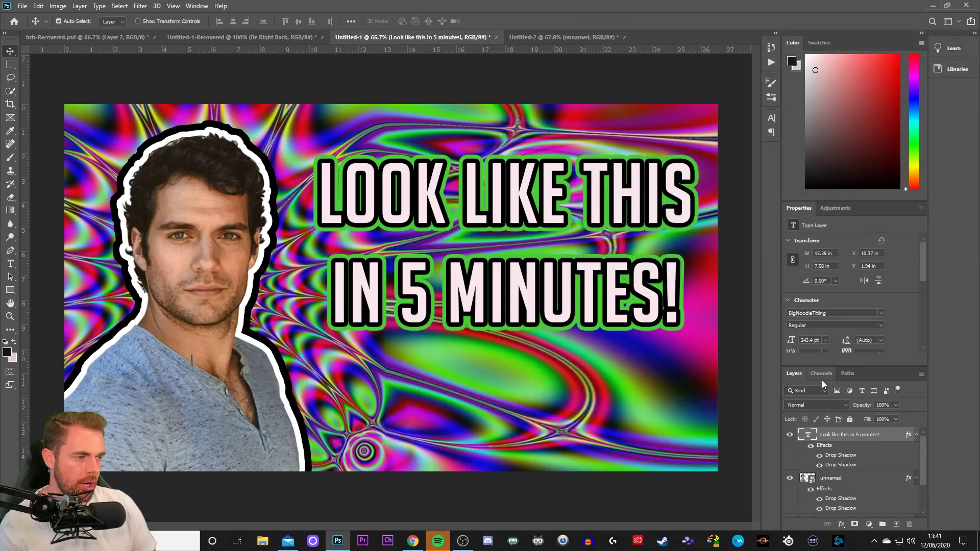
# Darken the fractal background by setting Layer 1's Color Overlay opacity to 49%.
pyautogui.scroll(-2, 847, 472)
pyautogui.rightClick(851, 483)
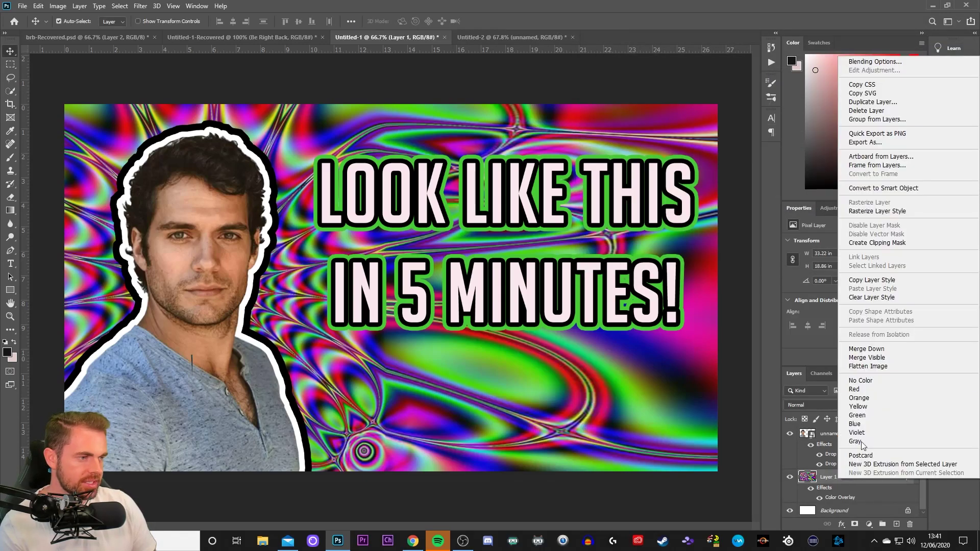
pyautogui.click(869, 61)
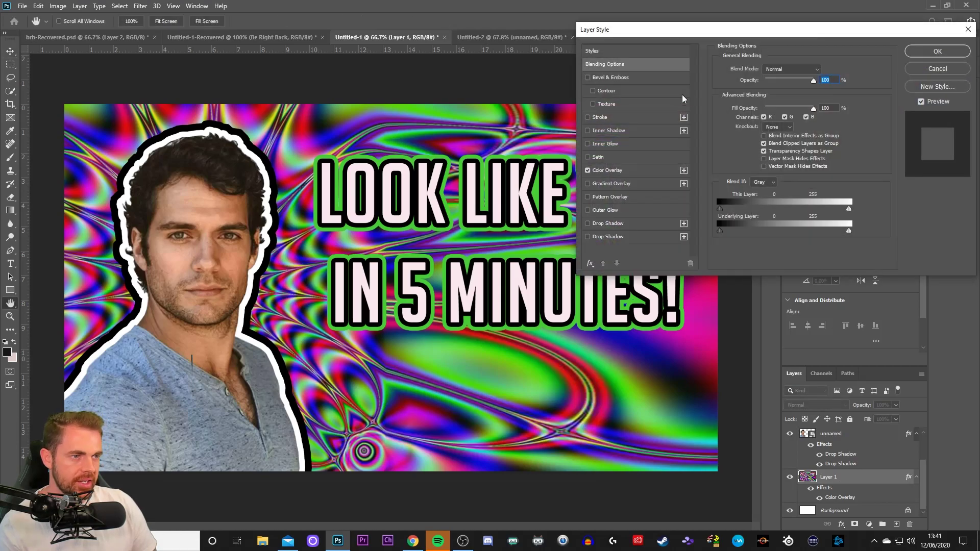
pyautogui.click(618, 171)
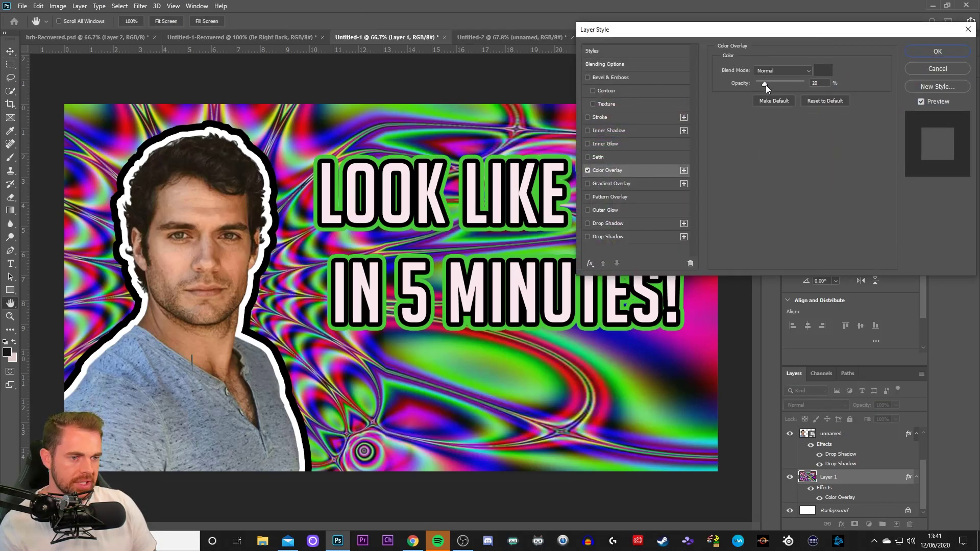
pyautogui.moveTo(771, 87); pyautogui.dragTo(779, 87)
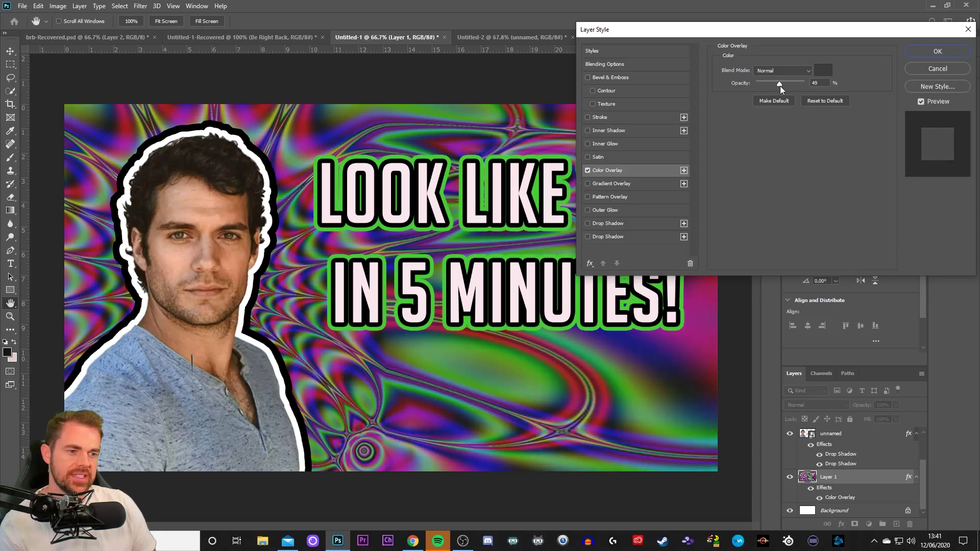
pyautogui.click(953, 53)
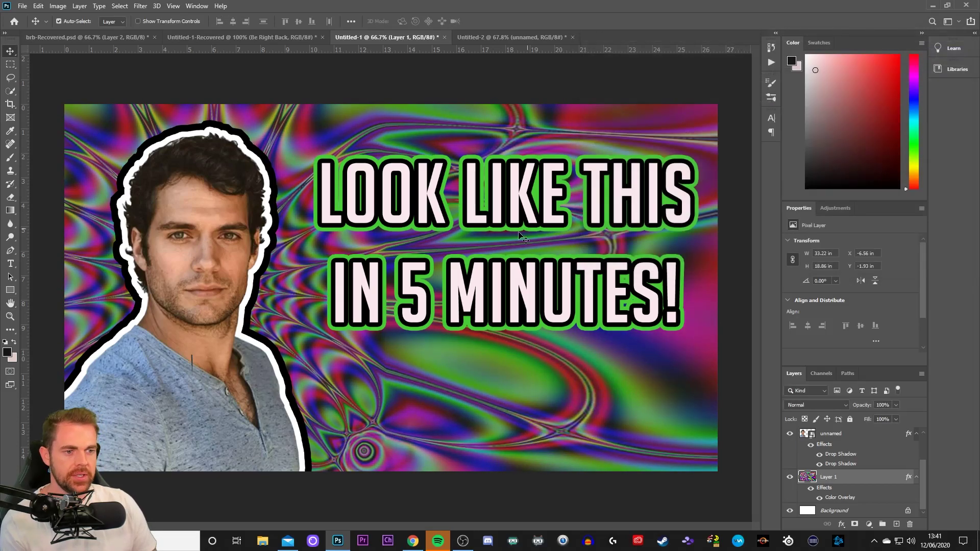
# Enlarge the title text with Free Transform to fill the space beside the man, positioning it slightly lower, with the man shifted slightly left.
pyautogui.click(428, 194)
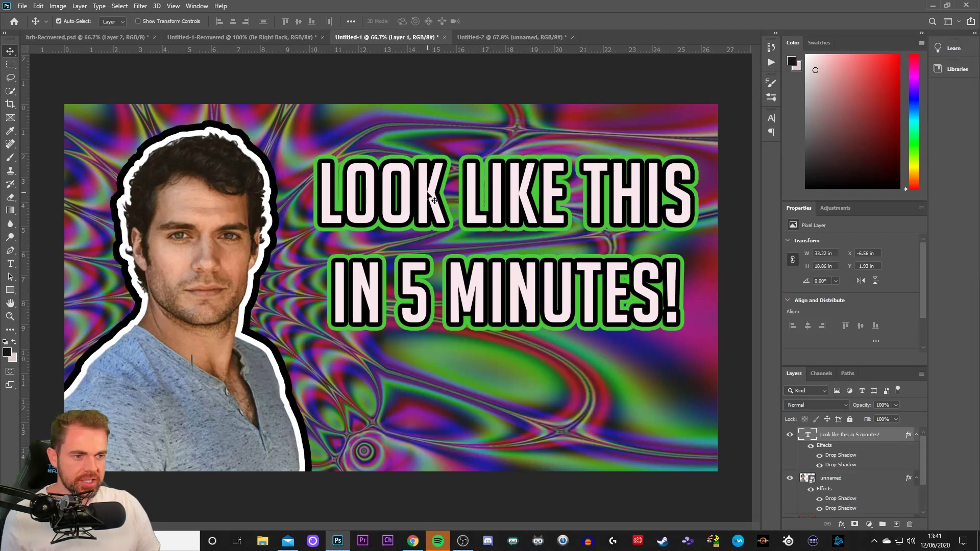
pyautogui.moveTo(473, 198); pyautogui.dragTo(485, 164)
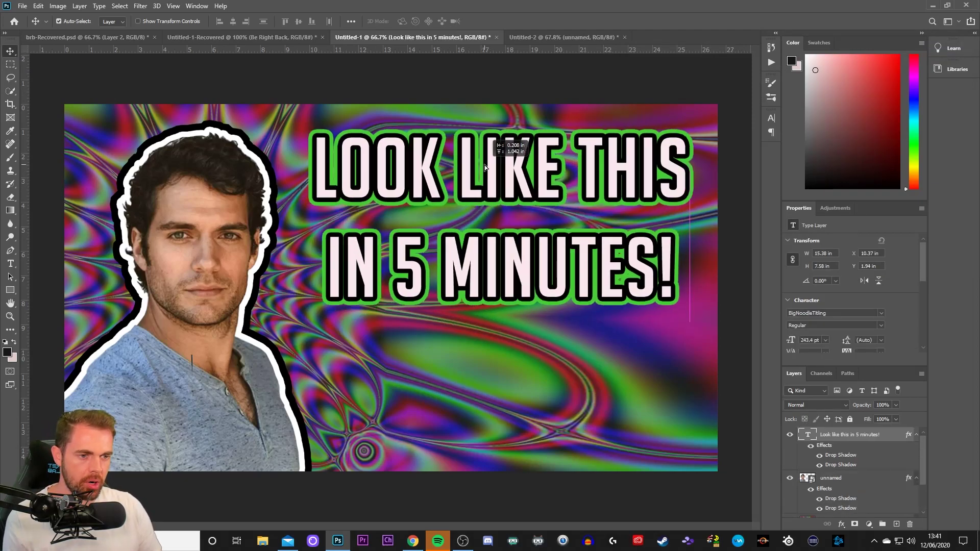
pyautogui.hotkey('ctrl', 't')
pyautogui.moveTo(313, 126); pyautogui.dragTo(279, 109)
pyautogui.moveTo(690, 311); pyautogui.dragTo(705, 326)
pyautogui.moveTo(625, 295); pyautogui.dragTo(644, 352)
pyautogui.click(491, 90)
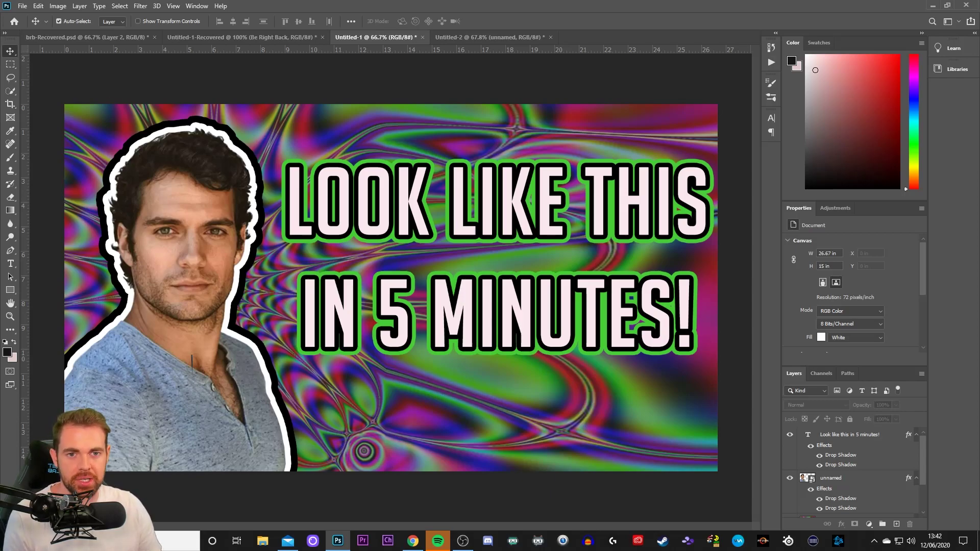
# Save the thumbnail as a PNG named "handsome man" using the large file size (fastest saving) option.
pyautogui.click(22, 6)
pyautogui.click(52, 128)
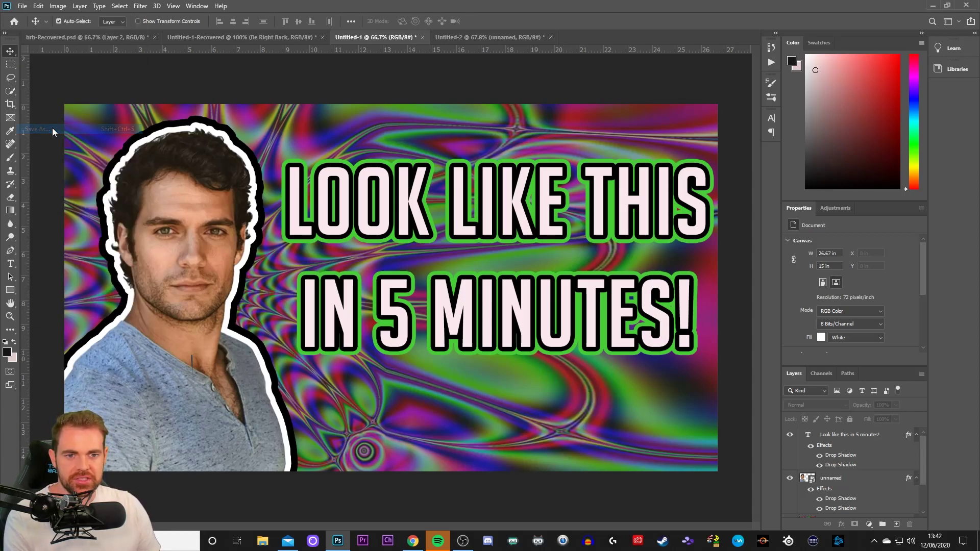
pyautogui.click(126, 237)
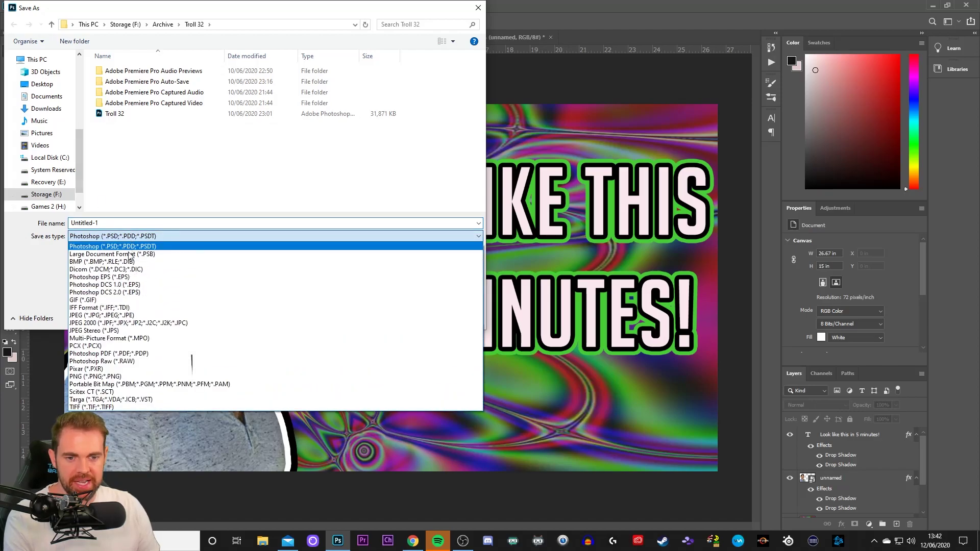
pyautogui.click(110, 378)
pyautogui.click(119, 225)
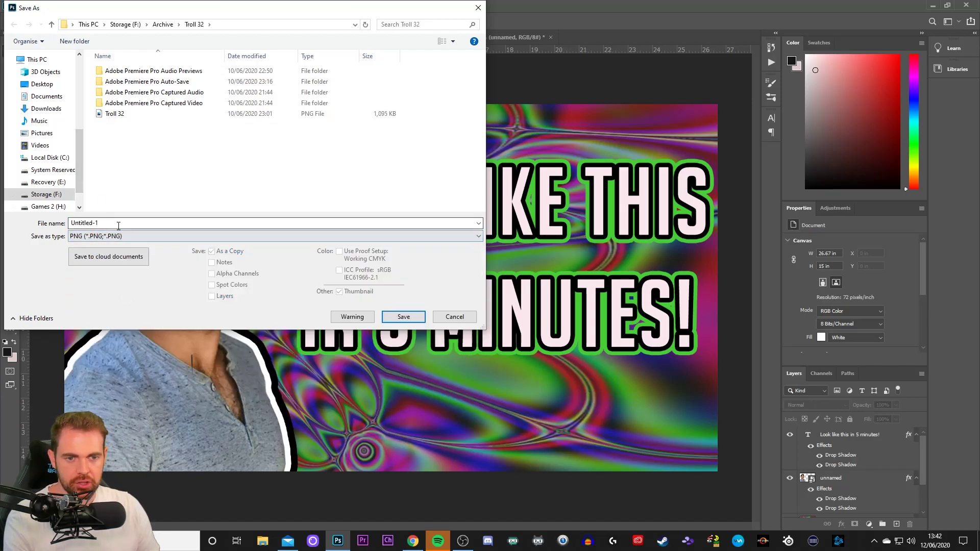
pyautogui.write('hand')
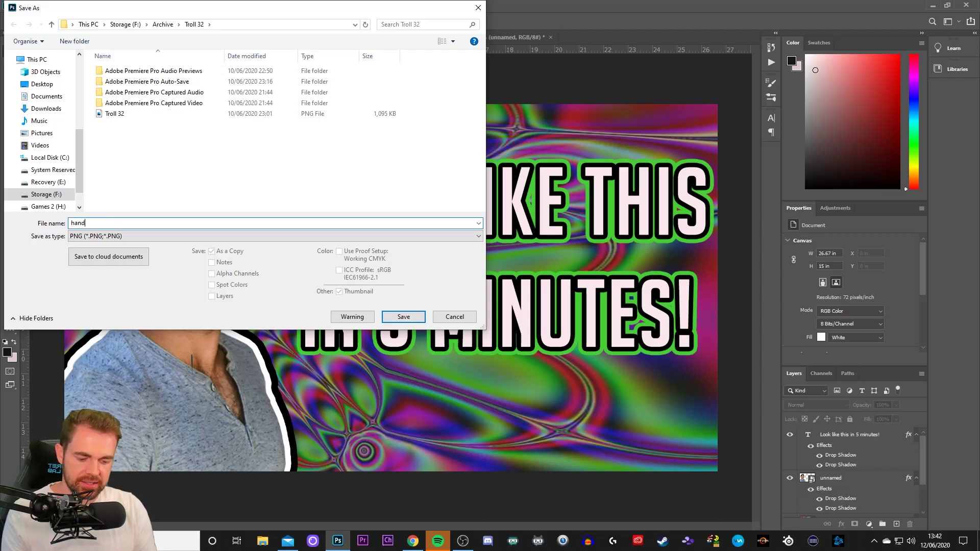
pyautogui.write('some man')
pyautogui.press('Return')
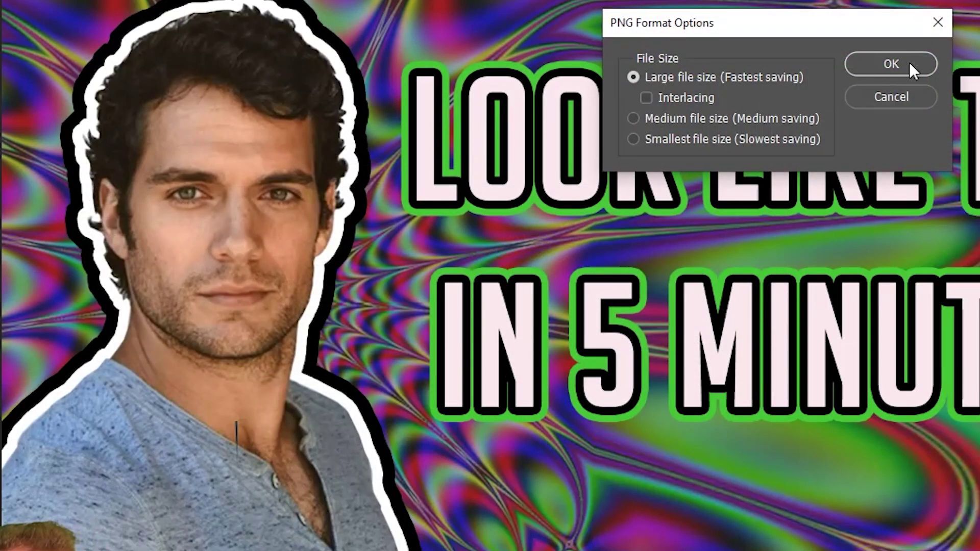
pyautogui.click(910, 63)
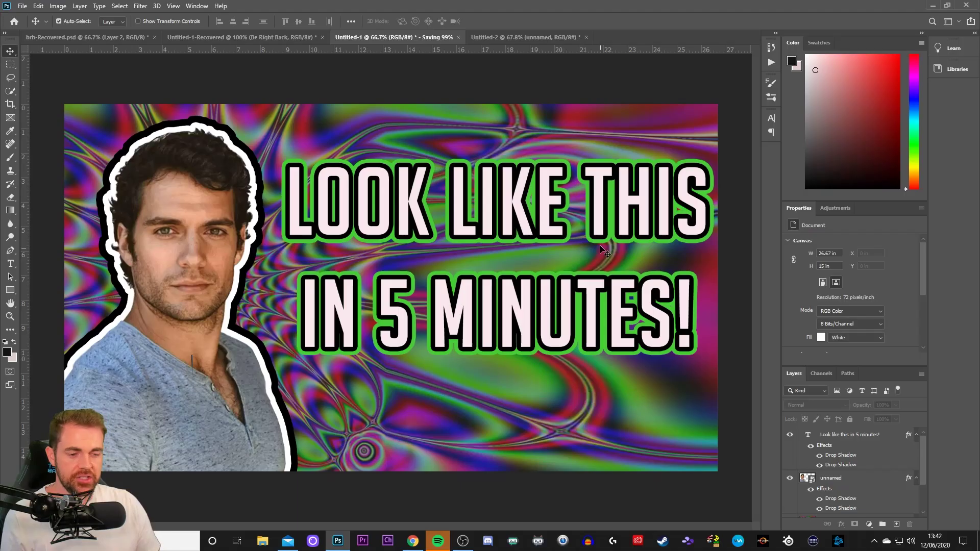